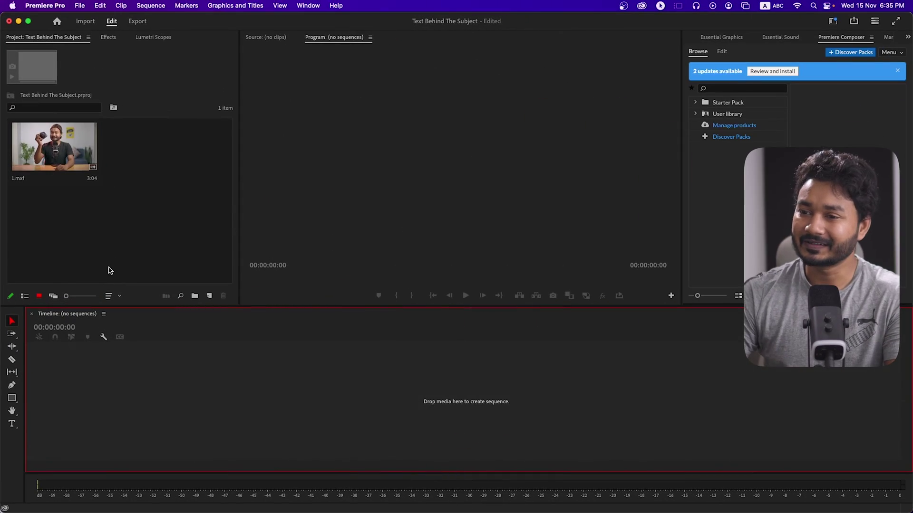
Show 1.mxf's details (3840 x 2160, 00:00:03:04, 23.976p stereo), then open the Creative Cloud app list
left_click(46, 164)
left_click(55, 206)
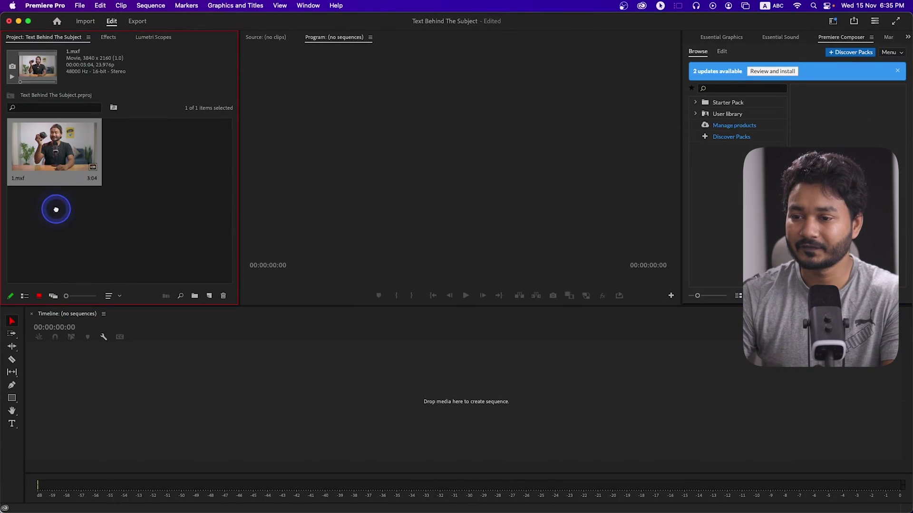
left_click(61, 161)
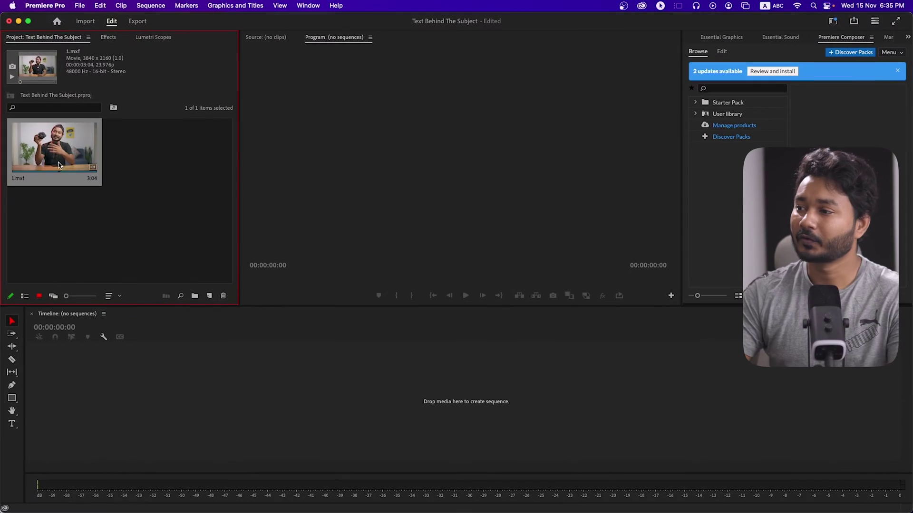
left_click(642, 5)
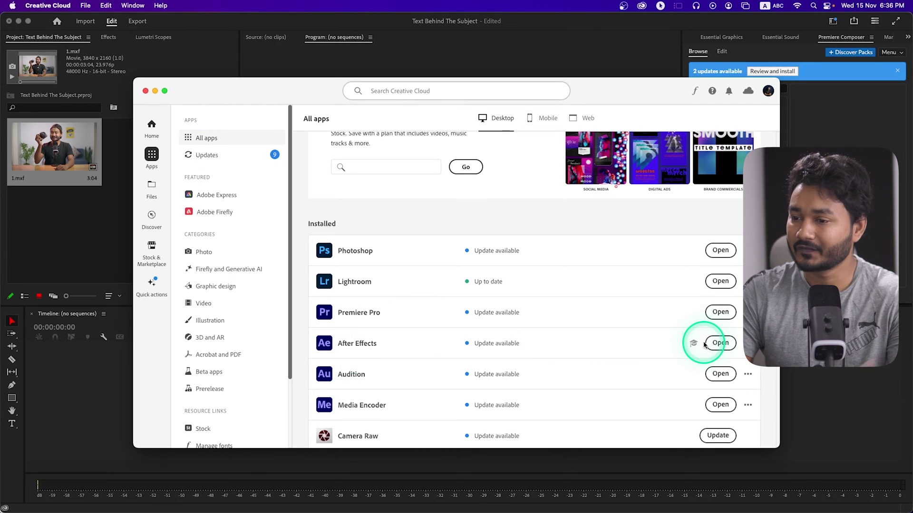
Close Creative Cloud after confirming After Effects is installed, and reselect the 1.mxf clip
left_click(145, 91)
left_click(98, 152)
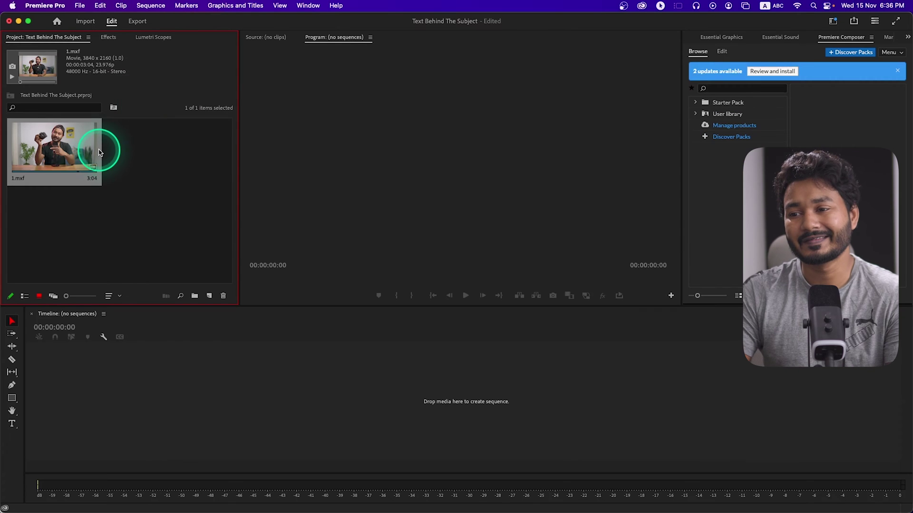
Drag 1.mxf onto the empty timeline to create sequence 1 and play it back
left_click_drag(59, 154, 147, 375)
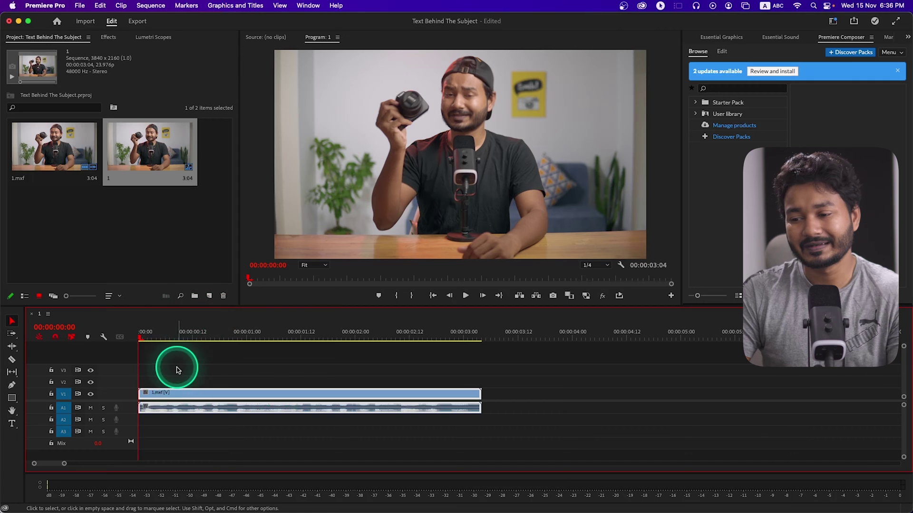
key("space")
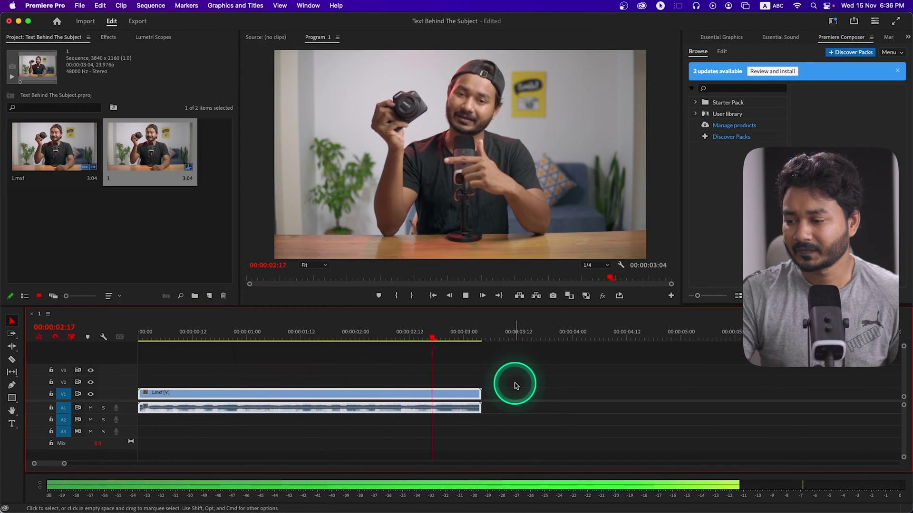
key("space")
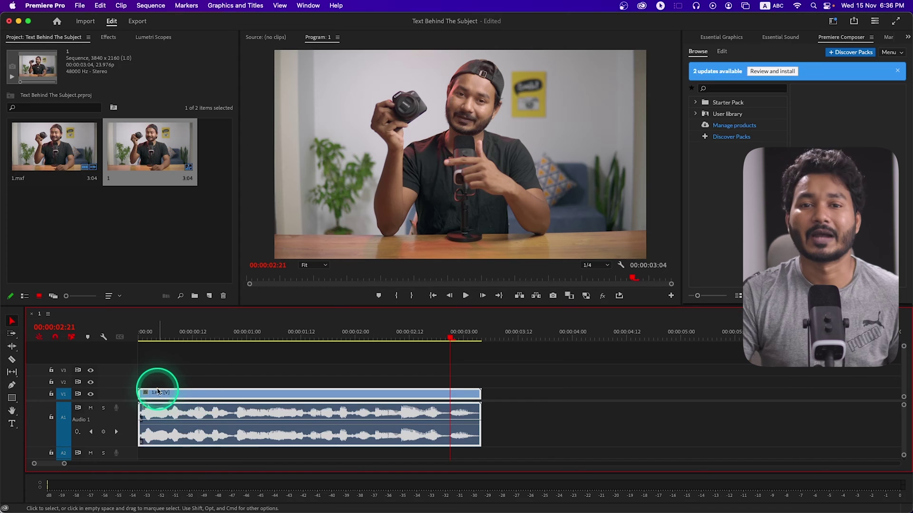
left_click(200, 371)
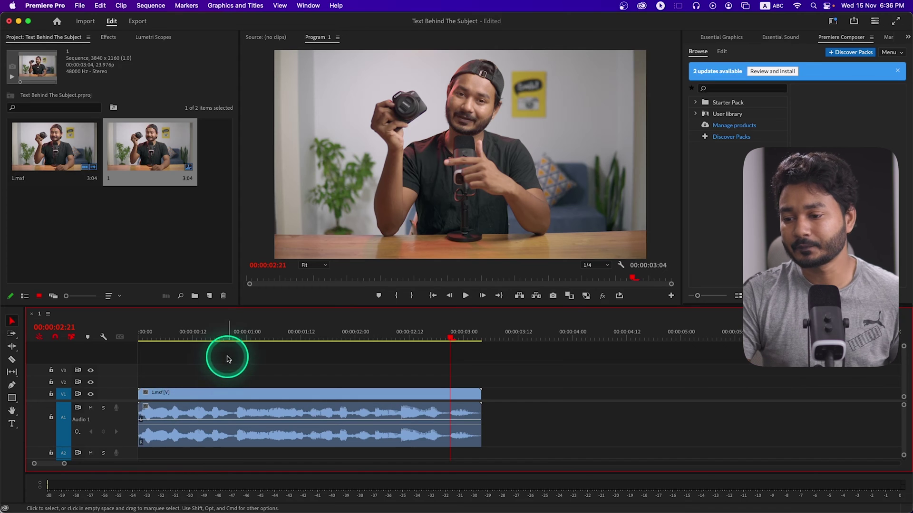
left_click(203, 392)
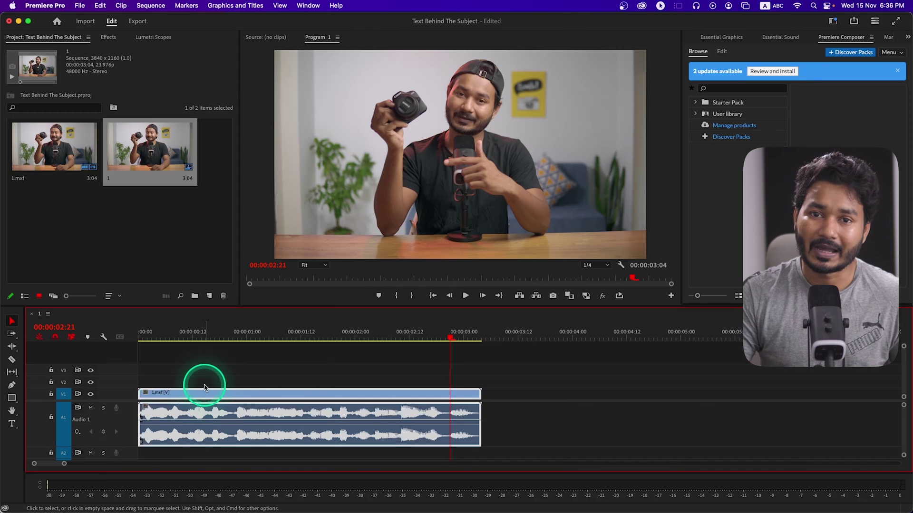
left_click(210, 382, "alt")
Alt-drag the 1.mxf clip from V1 onto V2 to duplicate it, and select the V2 copy
left_click_drag(210, 385, 238, 381)
left_click(228, 339)
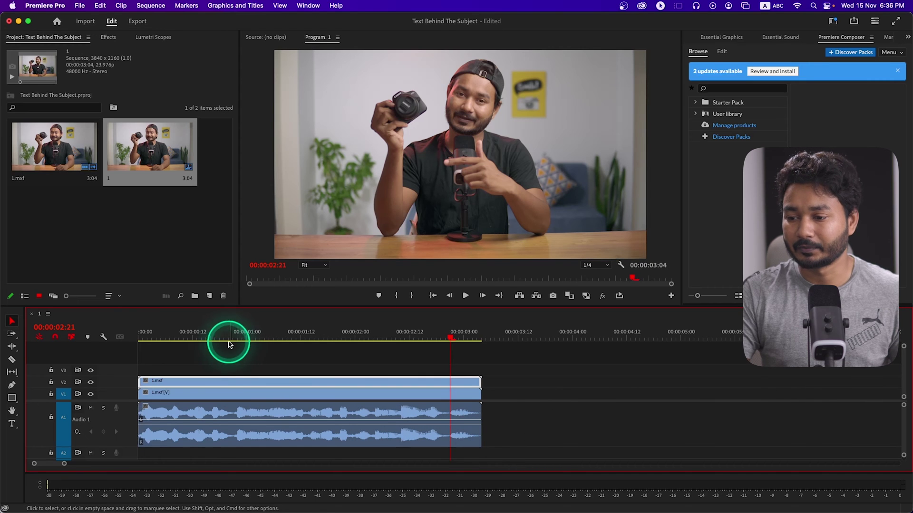
left_click(172, 398)
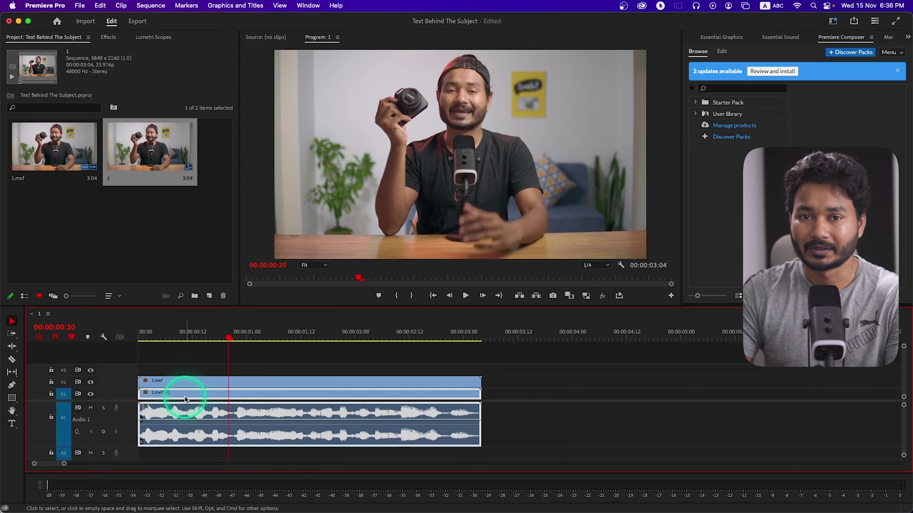
left_click(224, 385)
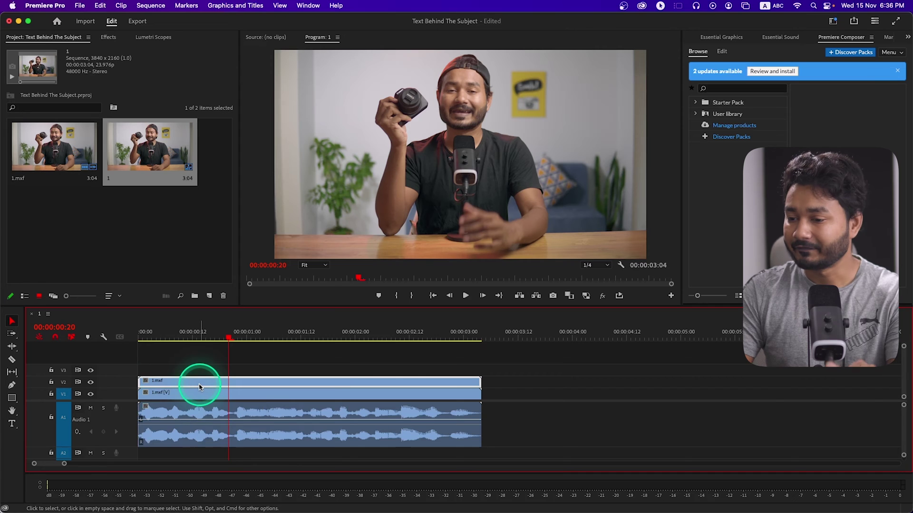
Replace the V2 duplicate of 1.mxf with an After Effects composition
right_click(200, 385)
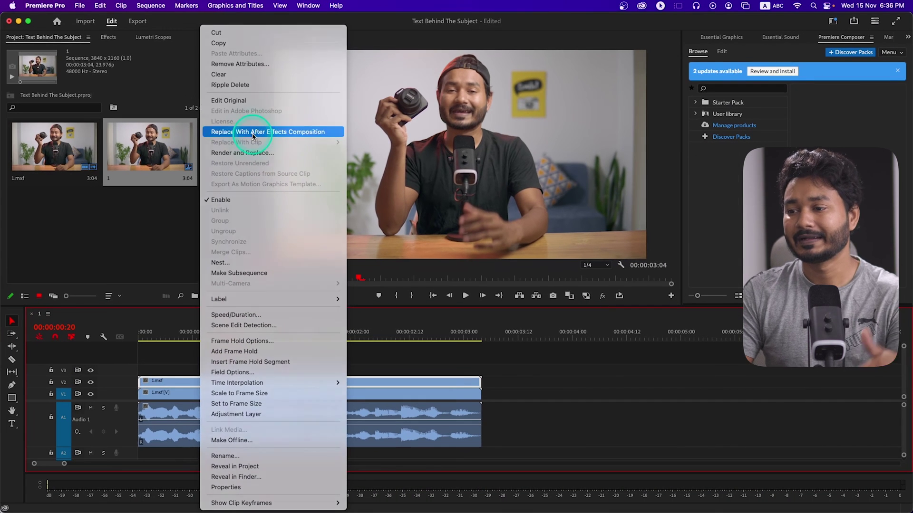
left_click(253, 132)
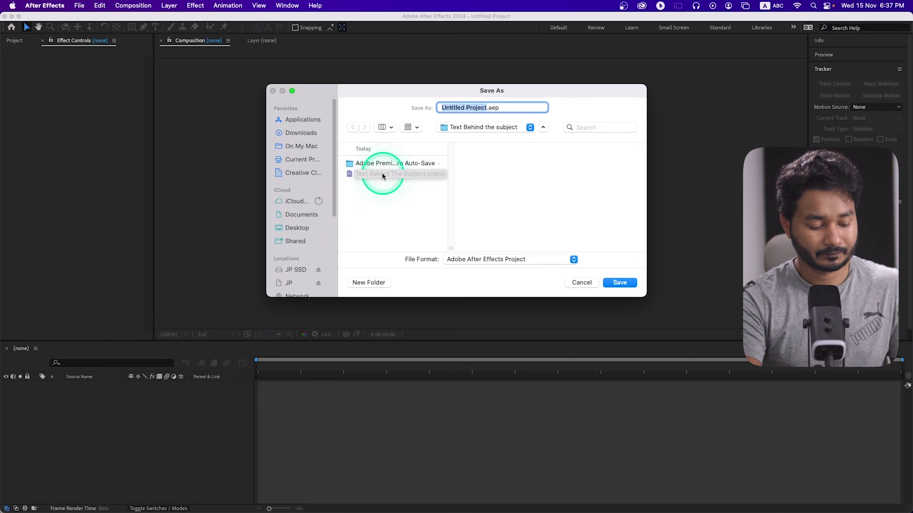
Save the new After Effects project as subject.aep in the Text Behind the subject folder
type("subject")
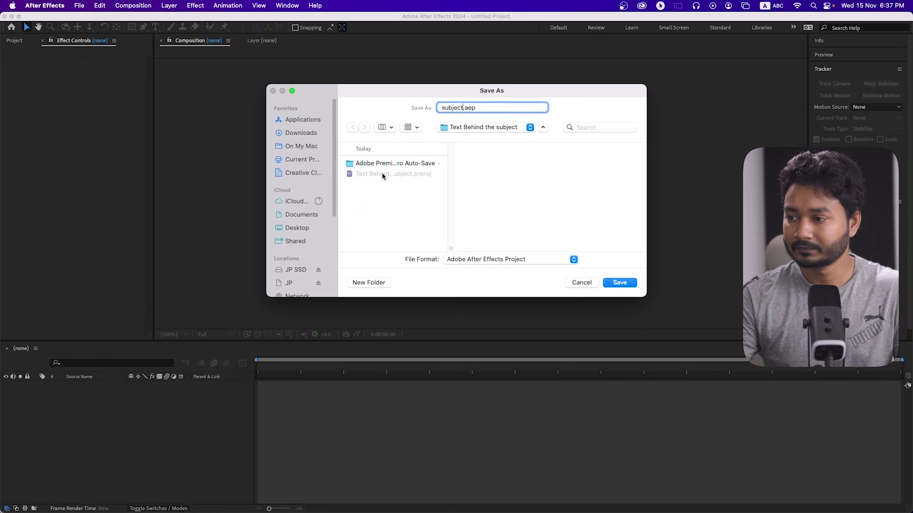
left_click(443, 120)
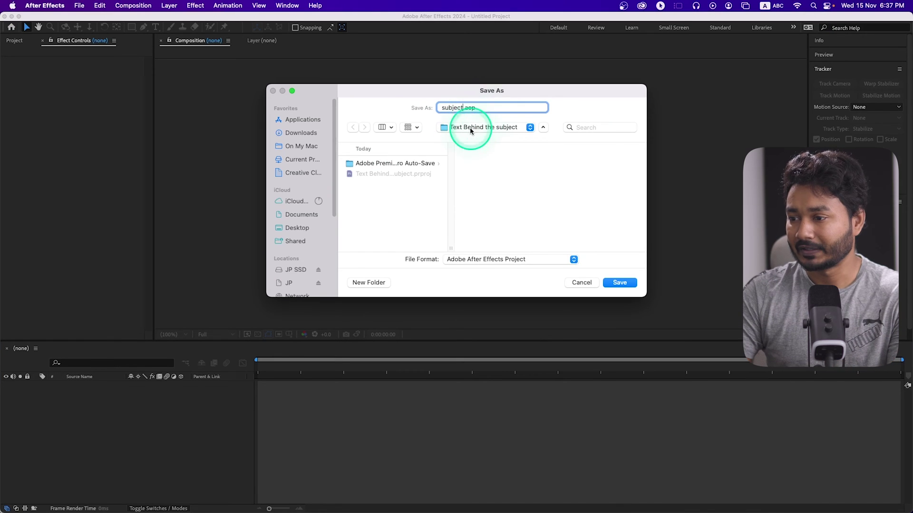
left_click(619, 282)
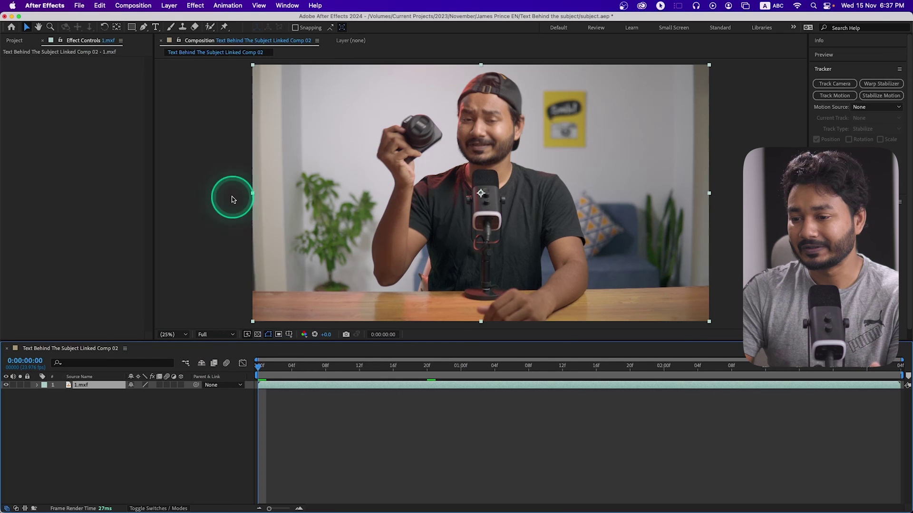
Open the 1.mxf layer in its own Layer panel and select the Roto Brush tool
double_click(71, 388)
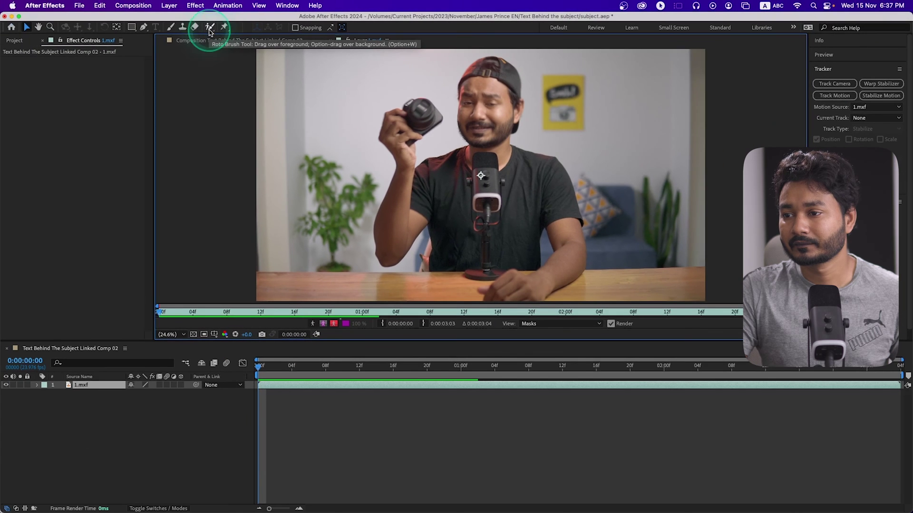
left_click(209, 29)
Paint Roto Brush foreground strokes over the person's arm, face and body
mouse_move(422, 228)
left_mouse_down()
mouse_move(429, 224)
mouse_move(421, 228)
left_mouse_up()
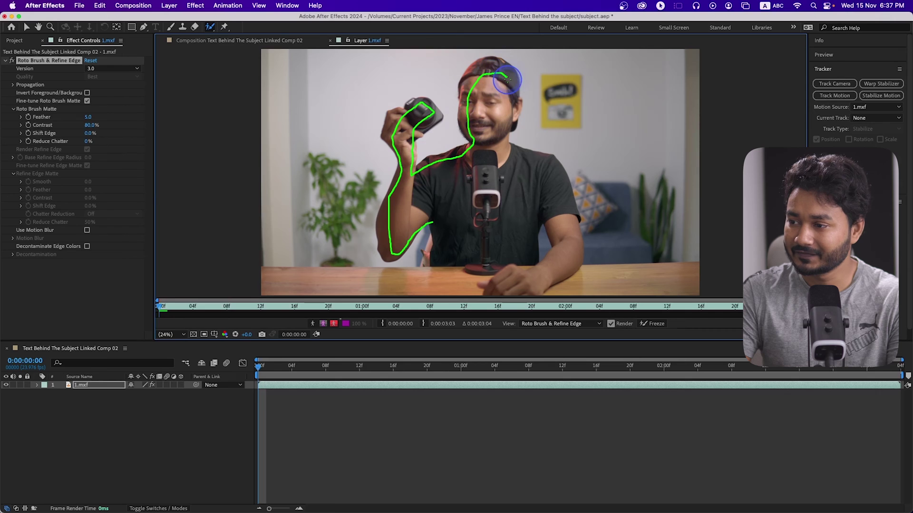
left_click_drag(506, 129, 508, 140)
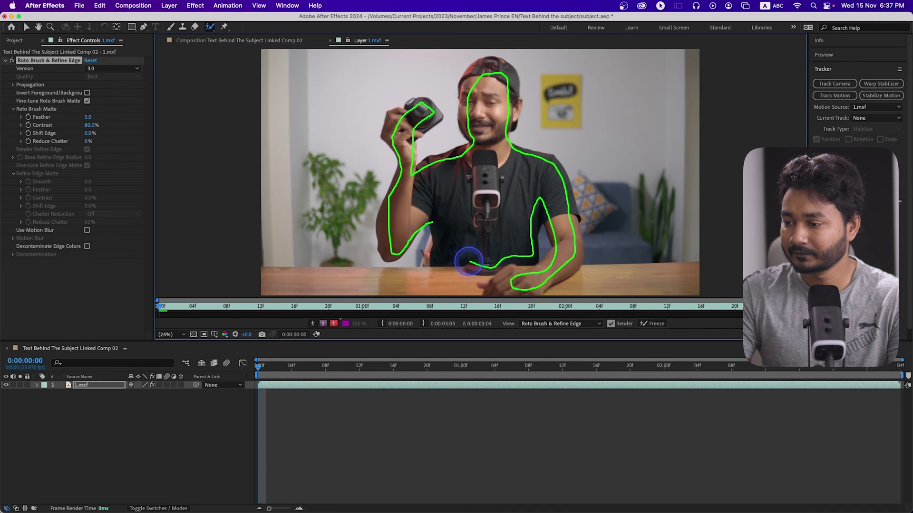
left_click_drag(431, 222, 418, 216)
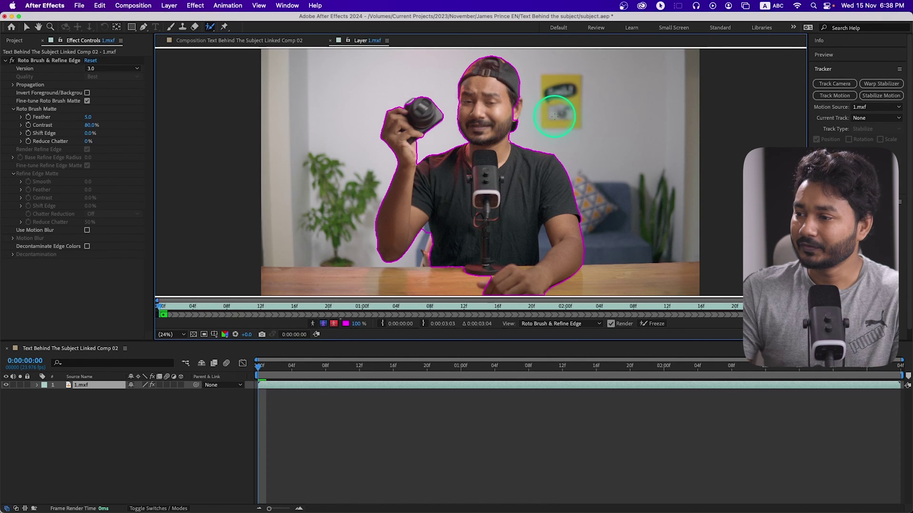
Add the hat edge and the ear-to-cheek area back into the foreground matte
scroll(540, 91, "up", 1)
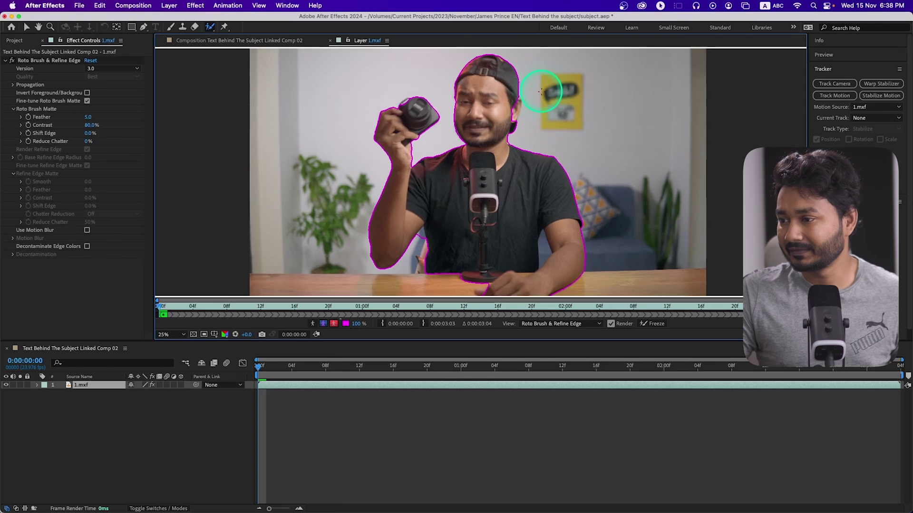
scroll(541, 92, "up", 4)
scroll(428, 112, "down", 2)
scroll(504, 100, "up", 2)
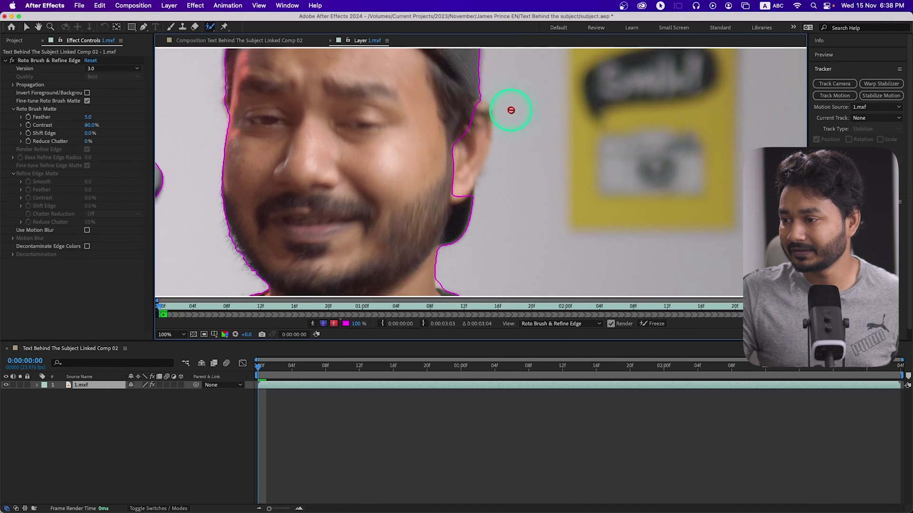
left_click_drag(470, 90, 478, 97)
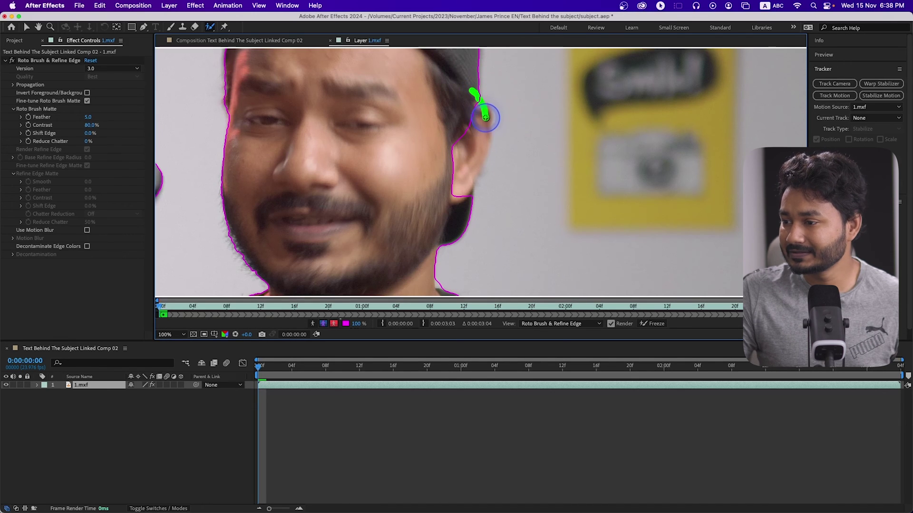
mouse_move(476, 180)
left_mouse_down()
mouse_move(460, 205)
mouse_move(438, 207)
left_mouse_up()
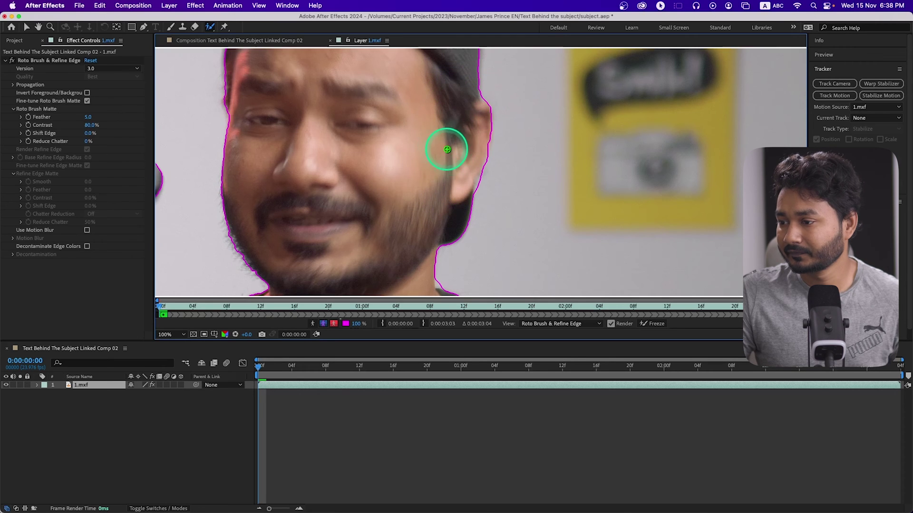
Subtract the background along the arm's edge and the armpit gap from the matte
scroll(454, 150, "down", 2)
scroll(468, 217, "down", 2)
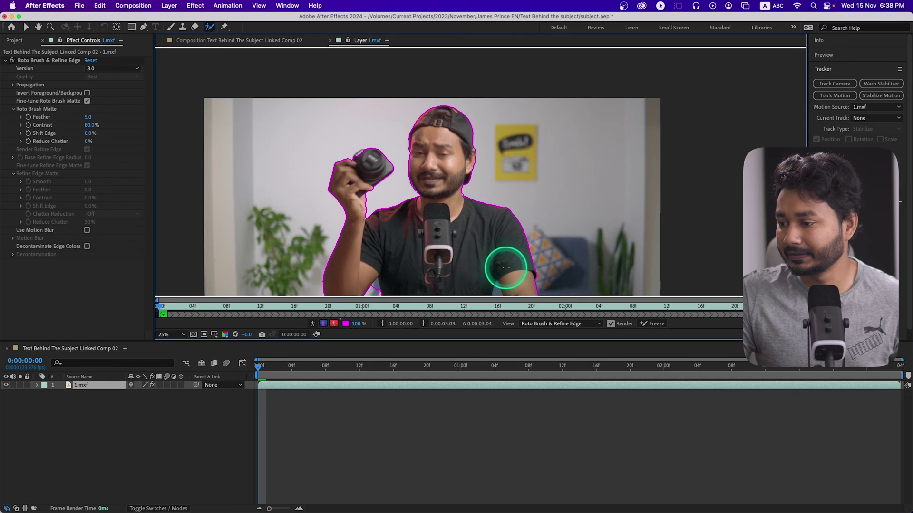
scroll(494, 265, "down", 2)
scroll(466, 200, "up", 4)
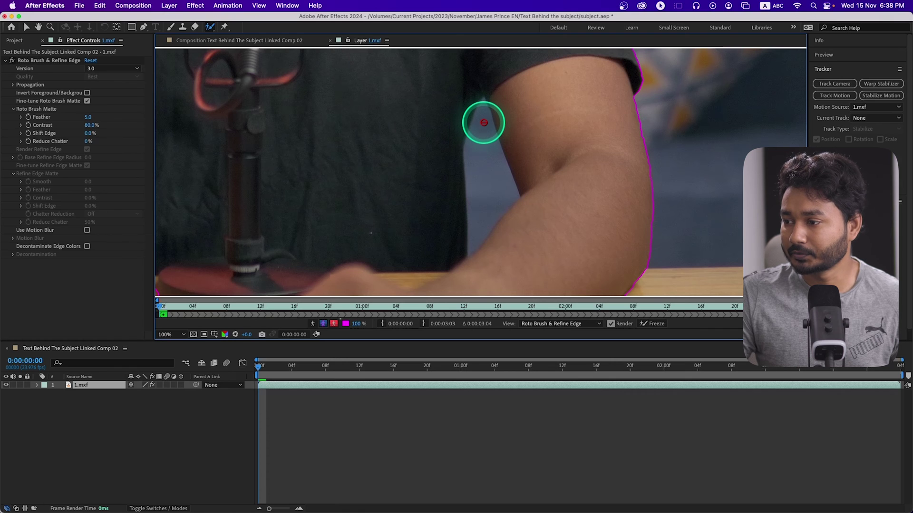
left_click_drag(483, 105, 487, 119)
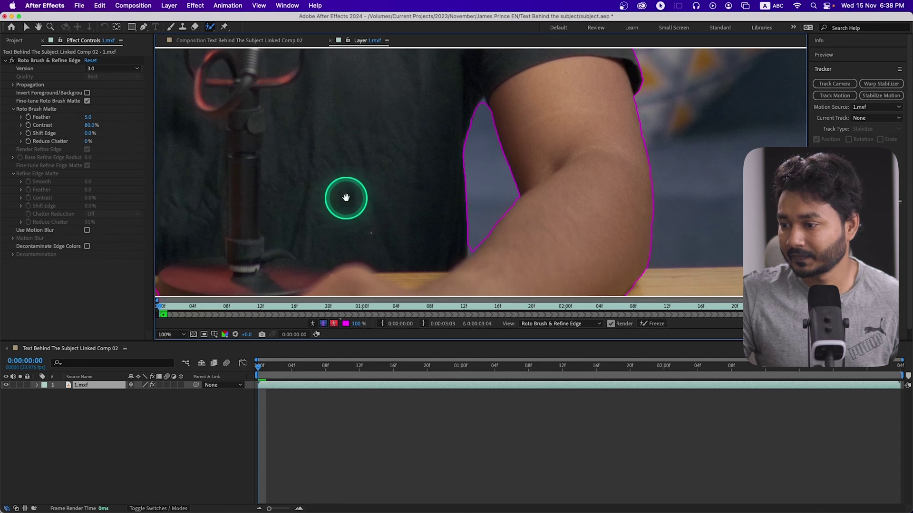
left_click_drag(344, 198, 647, 147)
scroll(487, 237, "up", 5)
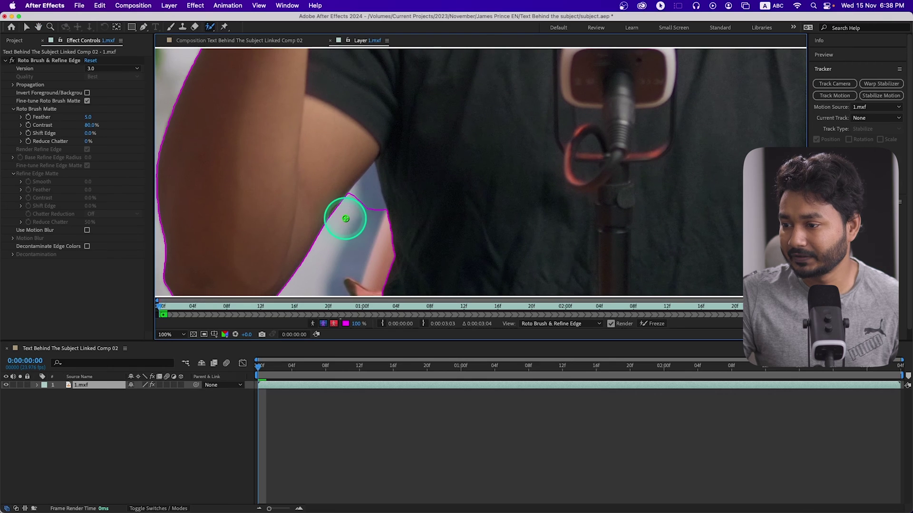
left_click_drag(350, 204, 363, 179)
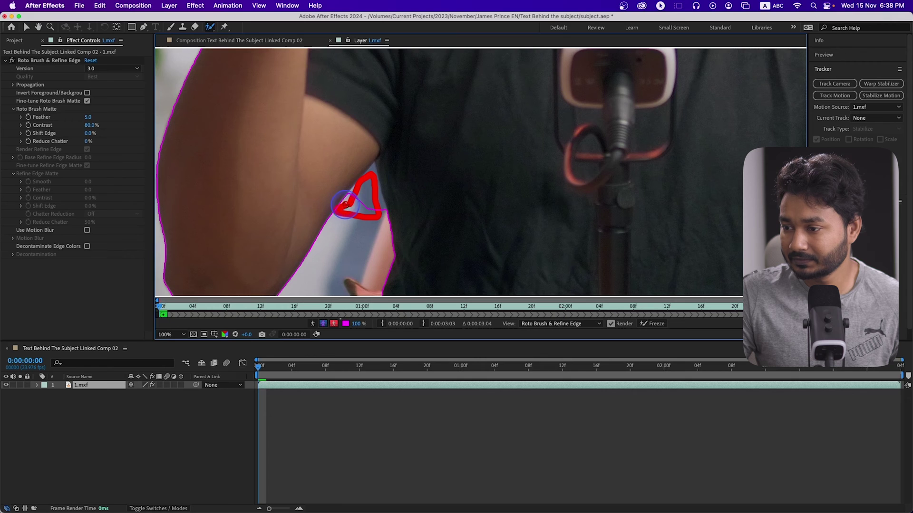
left_click_drag(370, 183, 372, 174)
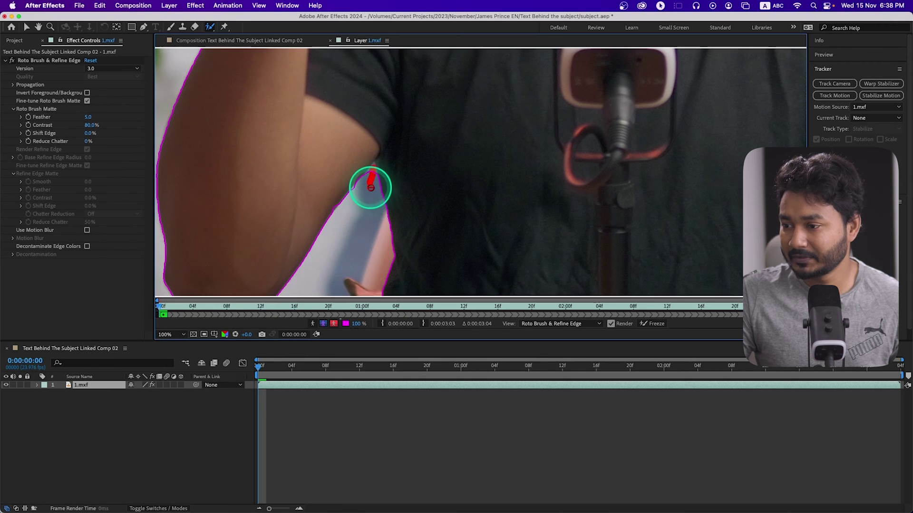
Reposition the footage in the viewer and freeze the roto matte across all frames
scroll(369, 189, "down", 4)
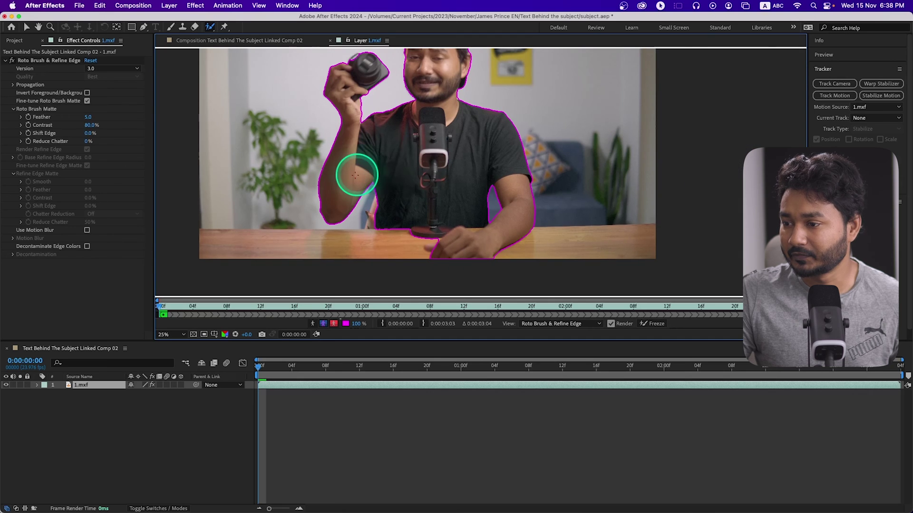
scroll(399, 152, "up", 4)
scroll(404, 152, "down", 4)
left_click_drag(387, 84, 403, 145)
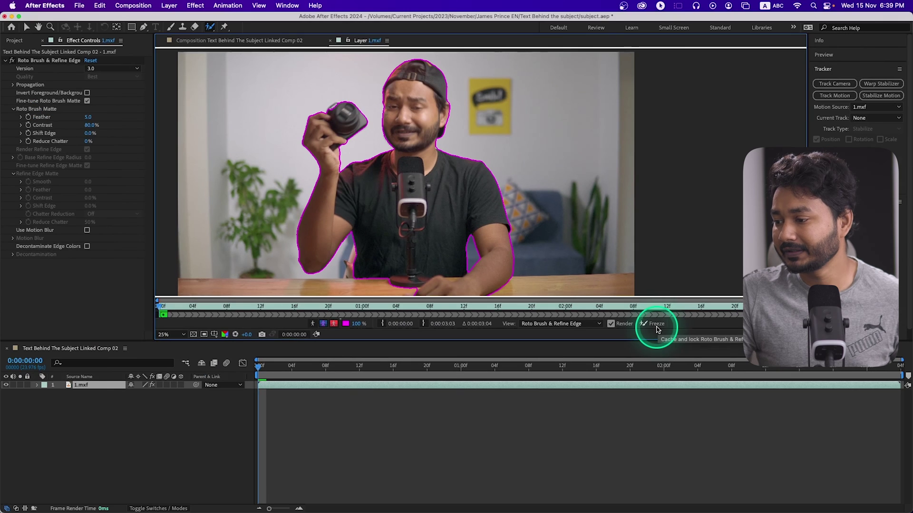
left_click(657, 328)
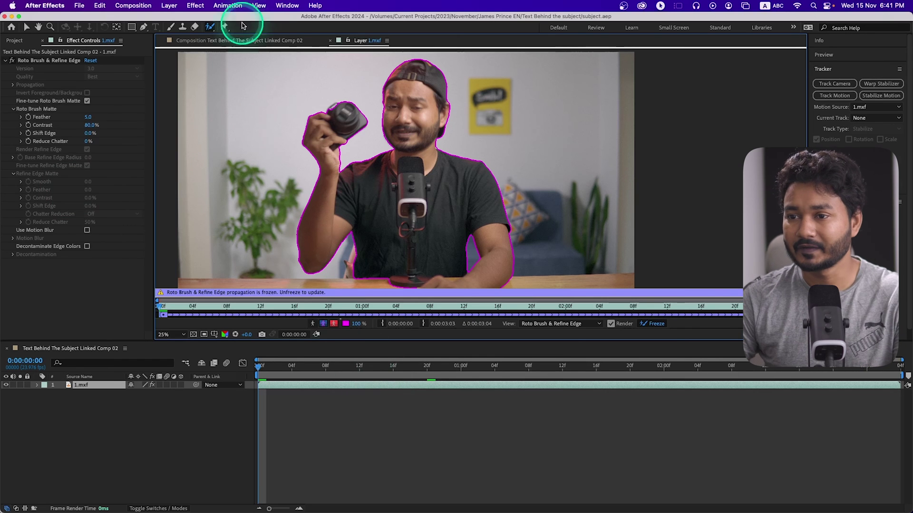
Close the After Effects project to return to Premiere Pro's sequence 1
left_click(5, 17)
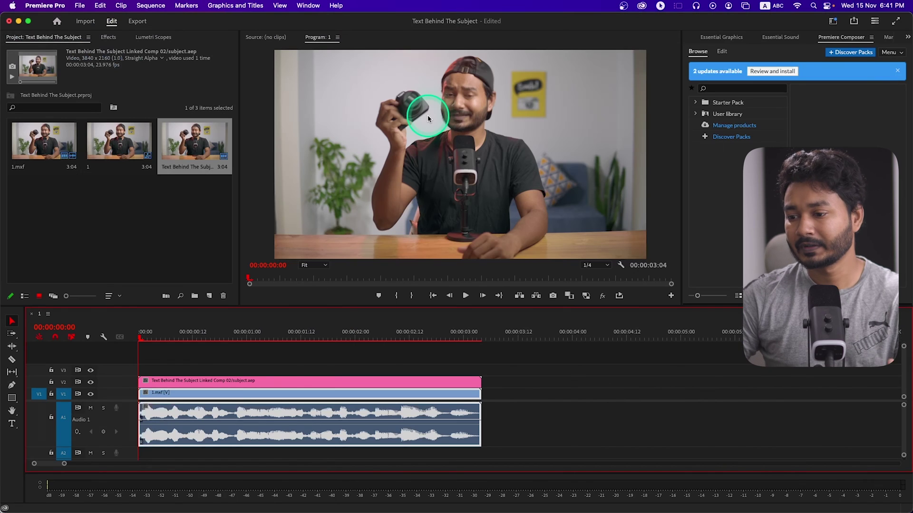
From the sequence start, hide and reshow the V1 footage to check the cut-out
left_click(141, 338)
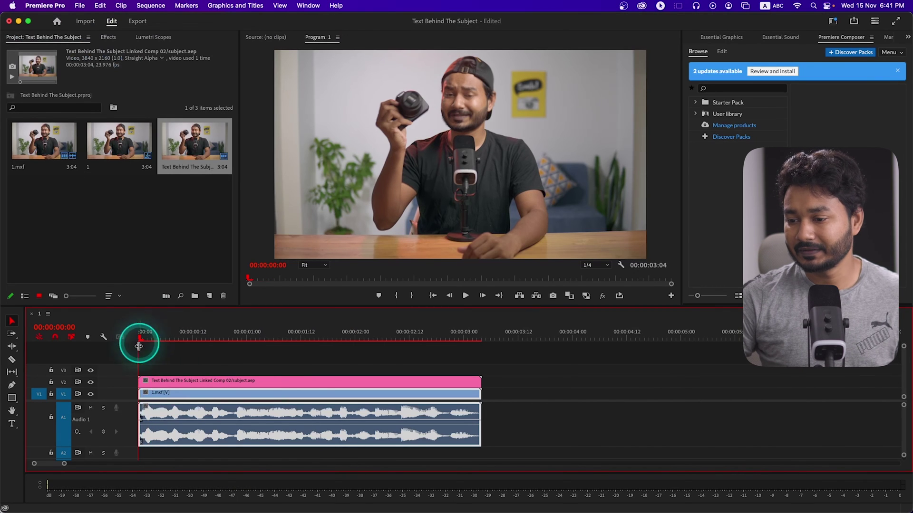
left_click(91, 395)
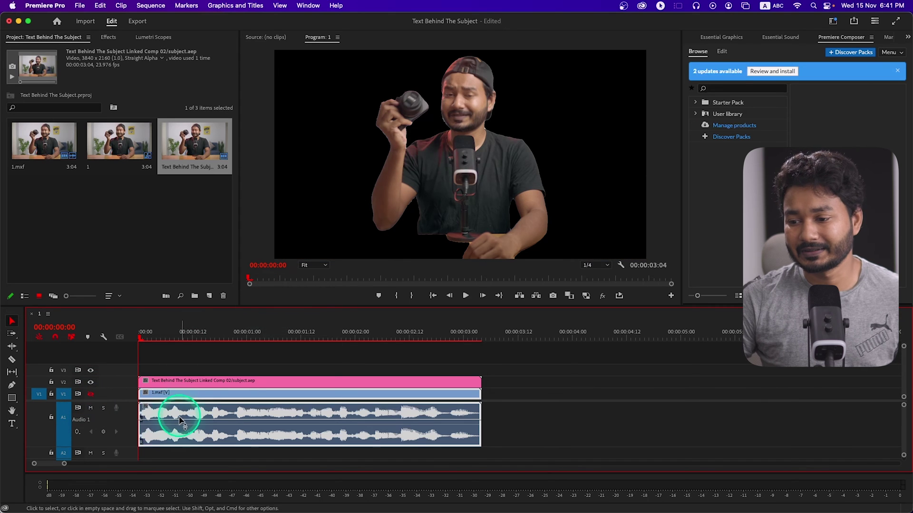
left_click(91, 395)
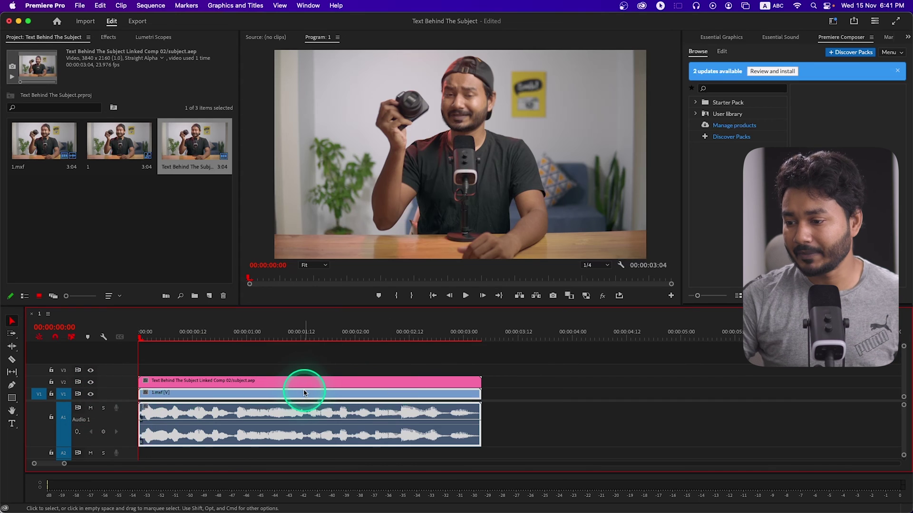
Move the subject.aep clip from V2 up to V3 and preview playback
left_click_drag(281, 384, 280, 372)
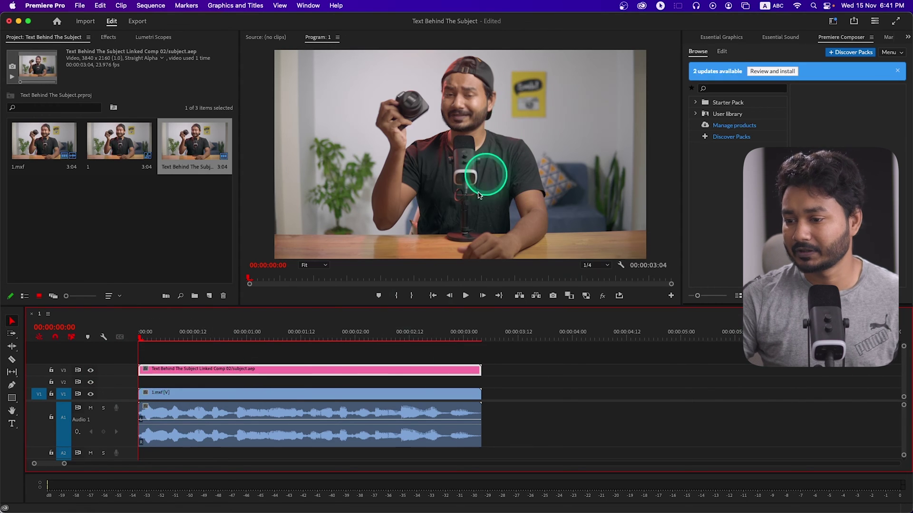
key("space")
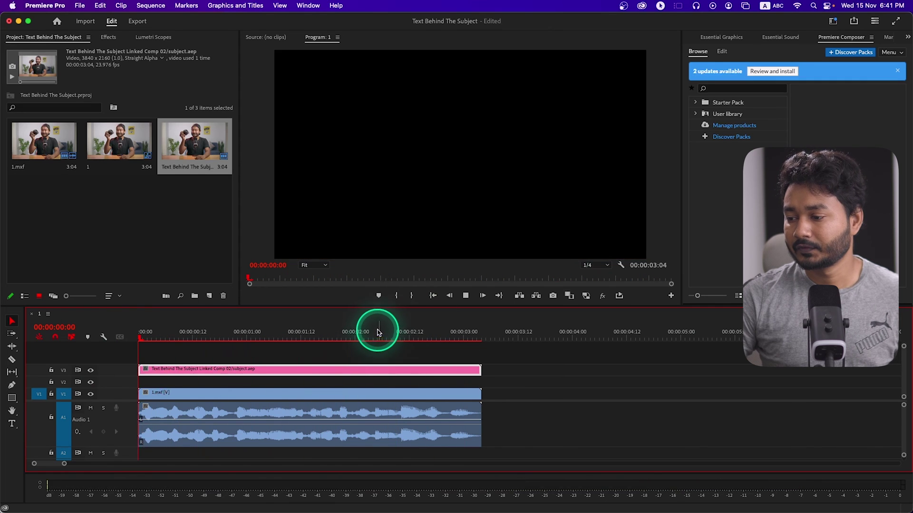
left_click(189, 340)
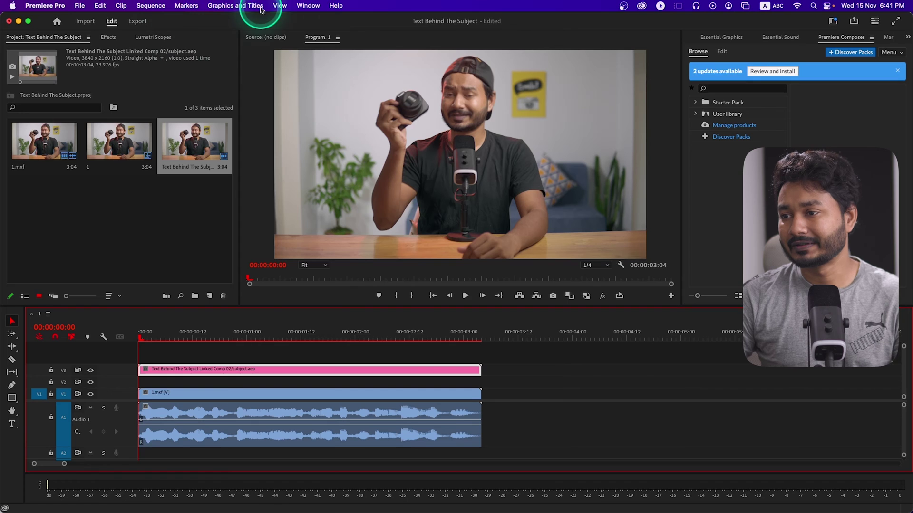
Show the Text panel via Window and select the 1.mxf clip for transcription
left_click(310, 5)
left_click(339, 351)
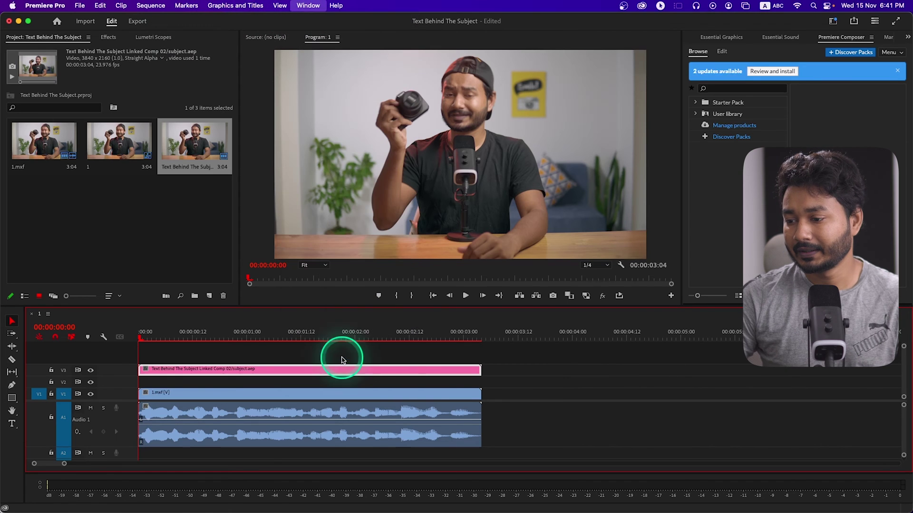
left_click(327, 395)
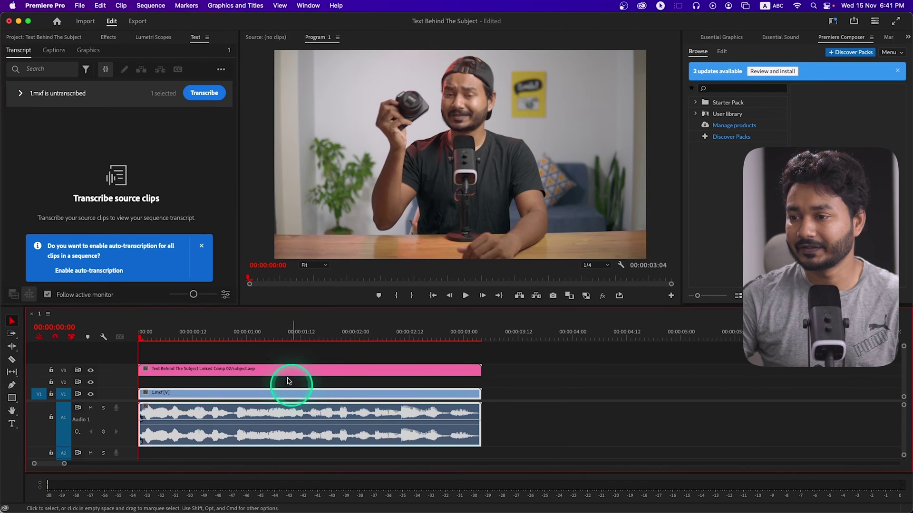
Transcribe the 1.mxf clip and start creating captions from the transcript
left_click(203, 93)
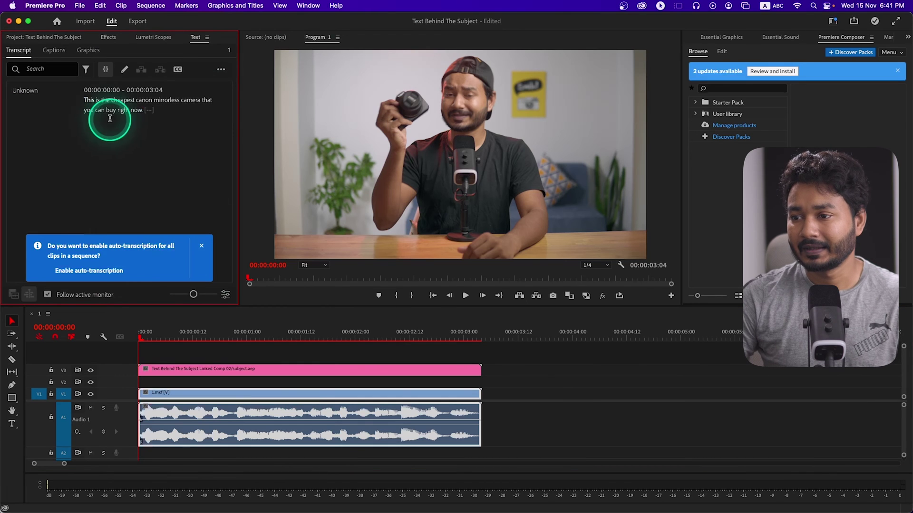
left_click(220, 71)
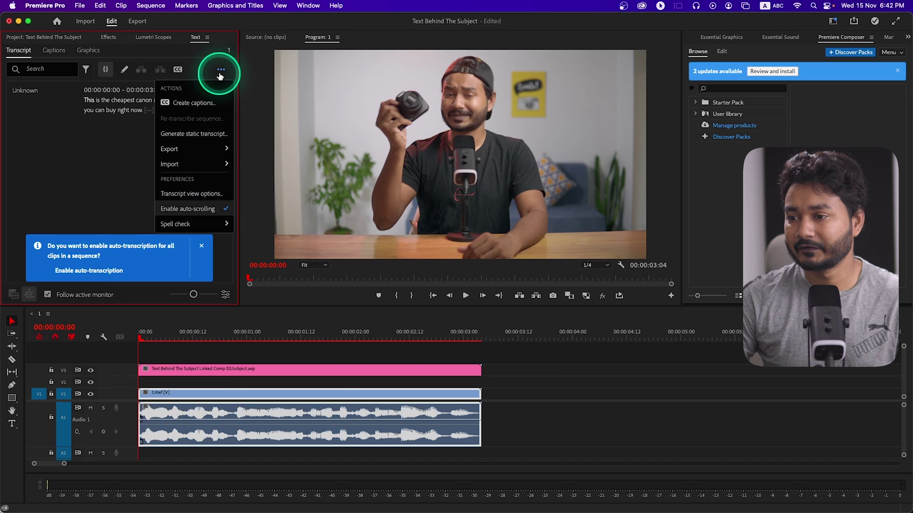
left_click(197, 95)
Generate single-line captions with maximum length 15 and minimum duration 2 seconds
left_click(376, 273)
left_click(366, 379)
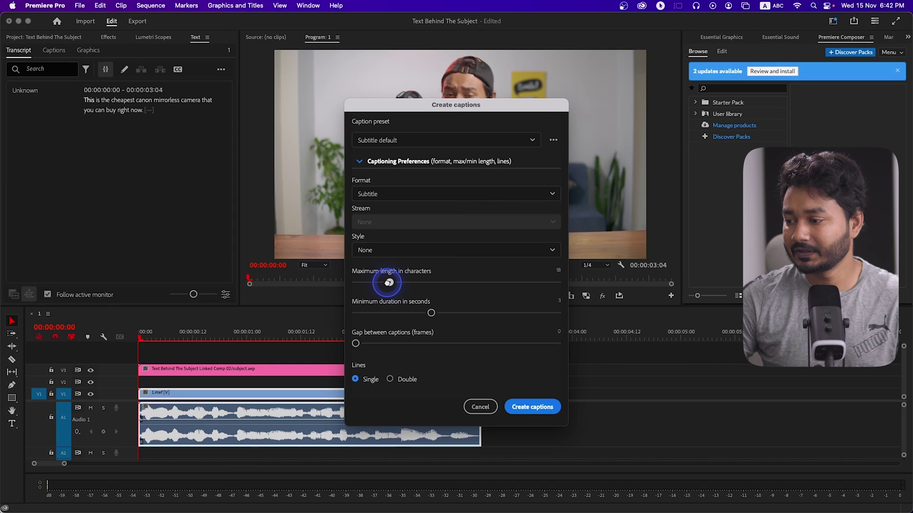
left_click_drag(383, 282, 380, 283)
left_click_drag(431, 313, 388, 313)
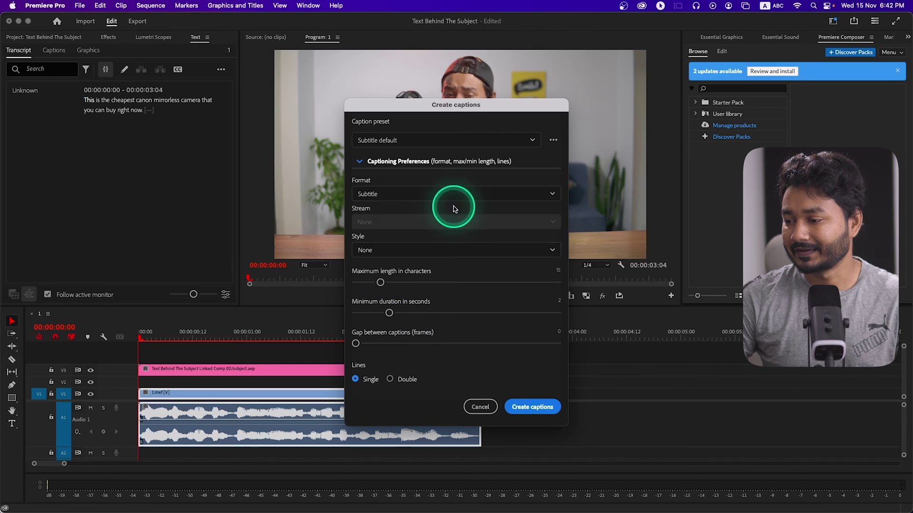
left_click(533, 407)
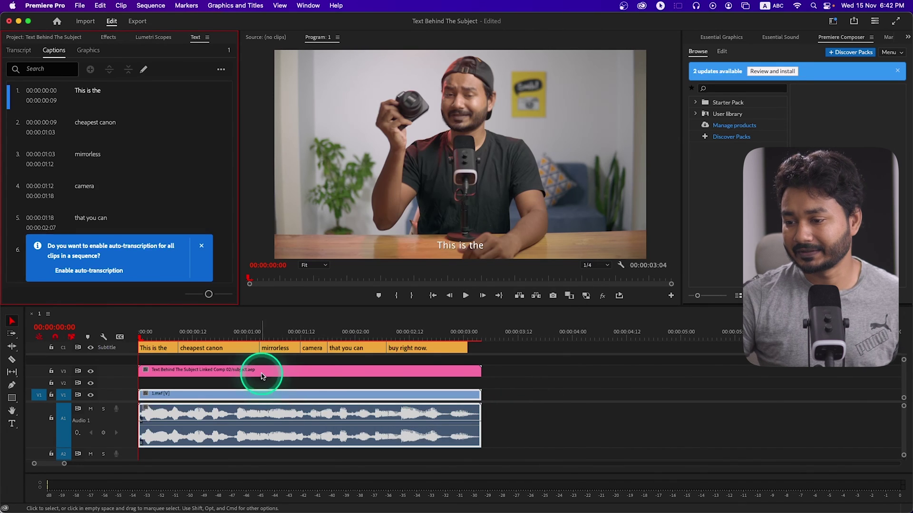
Set the 'This is the' caption to Bebas Neue Bold at size 400
left_click(157, 353)
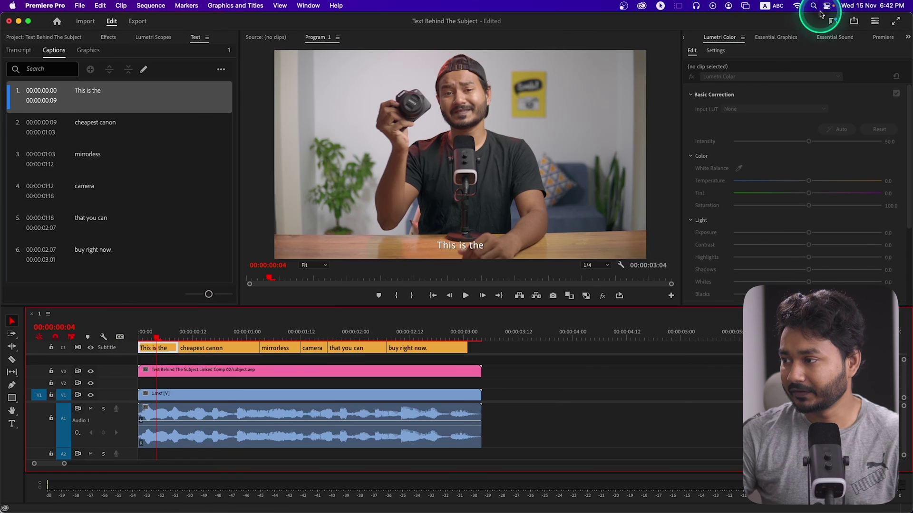
left_click(776, 37)
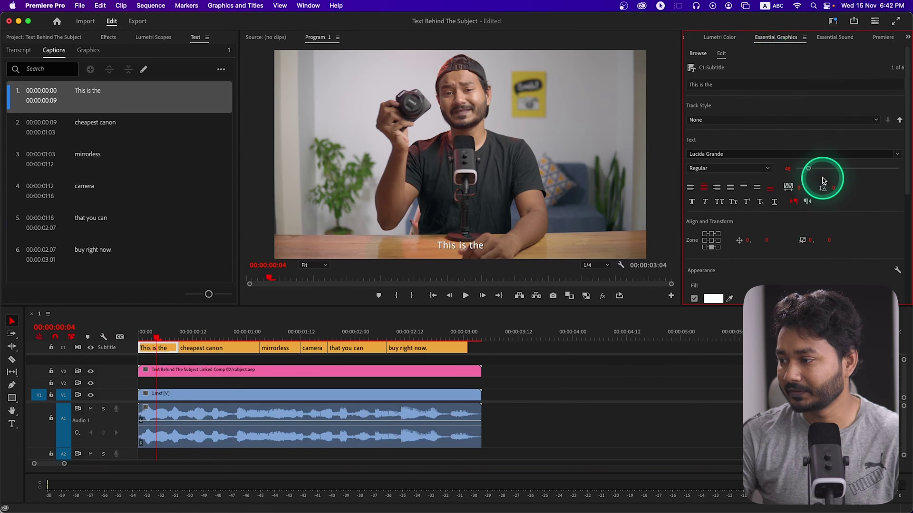
left_click_drag(811, 171, 821, 171)
left_click(711, 155)
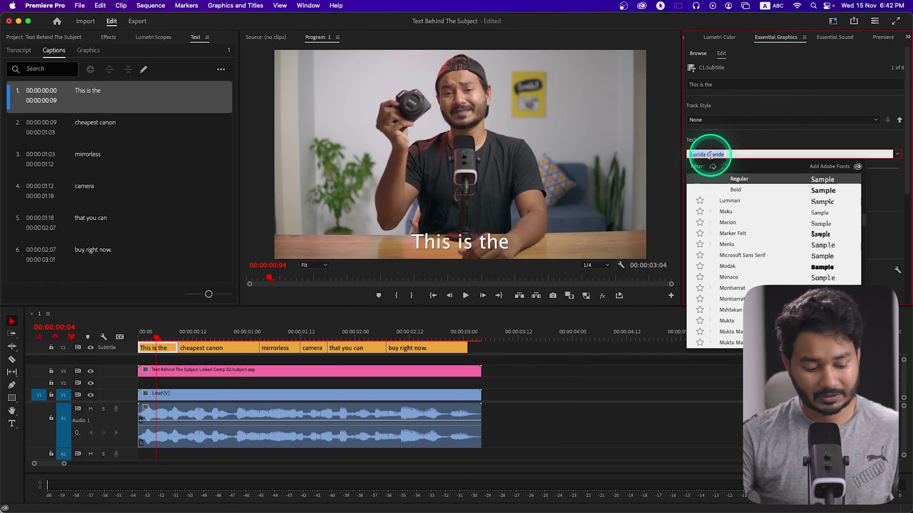
type("Beb")
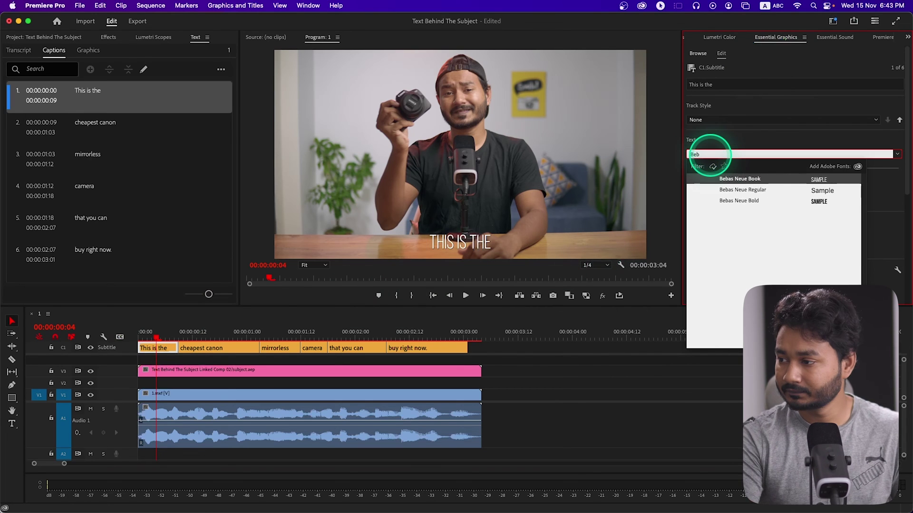
left_click(746, 201)
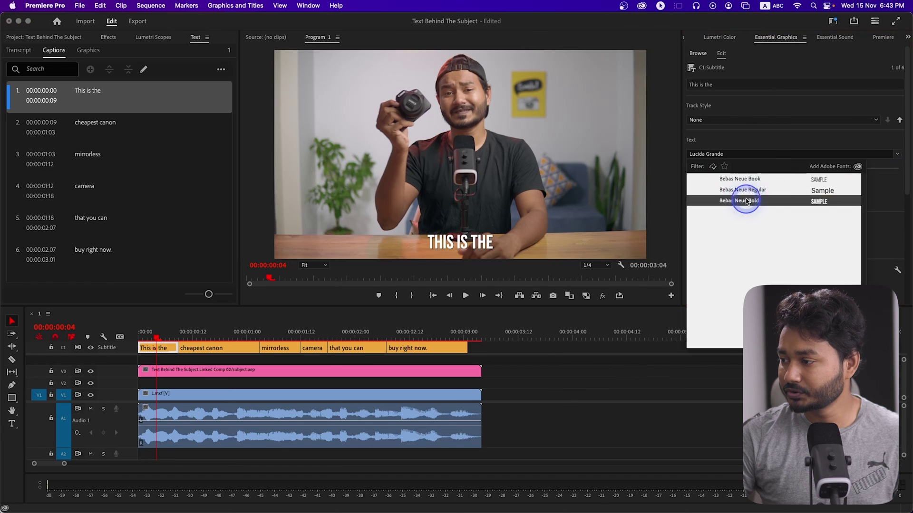
left_click_drag(821, 170, 899, 169)
Centre the caption and raise it to Position Y -483 in the upper frame
left_click(705, 232)
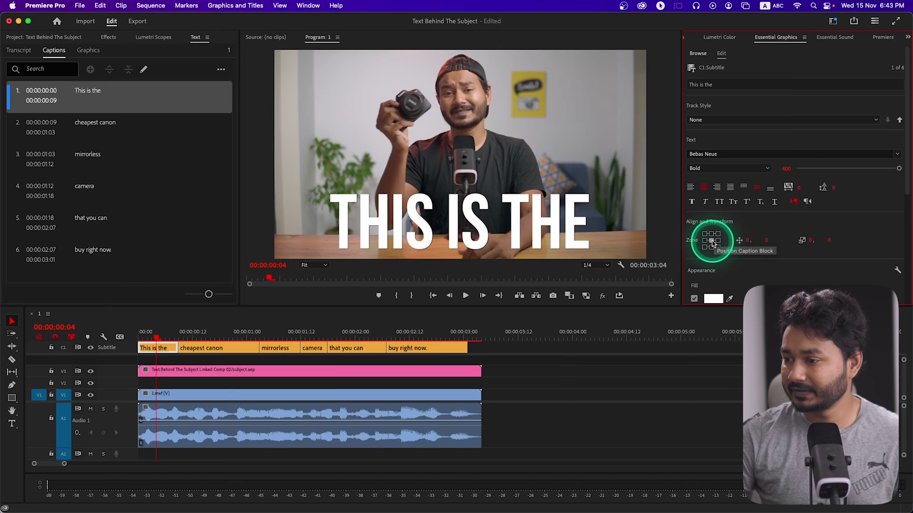
left_click(713, 241)
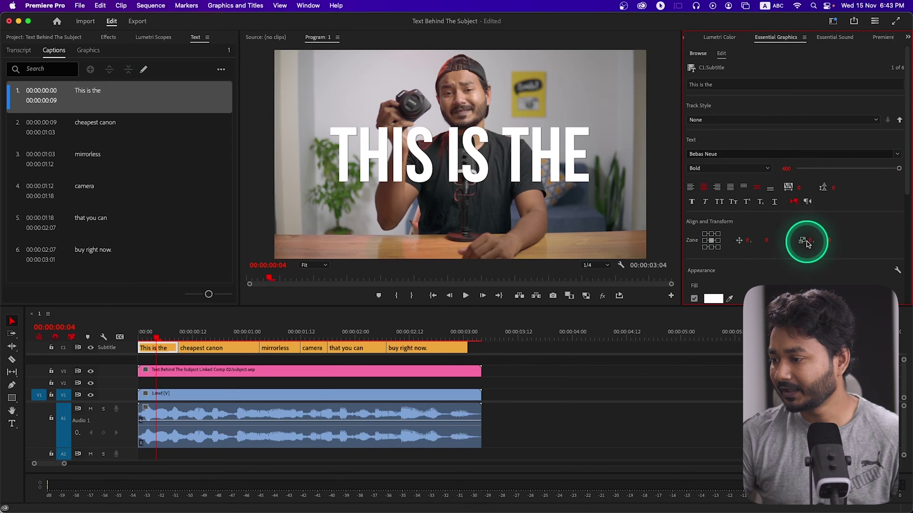
left_click_drag(766, 240, 525, 230)
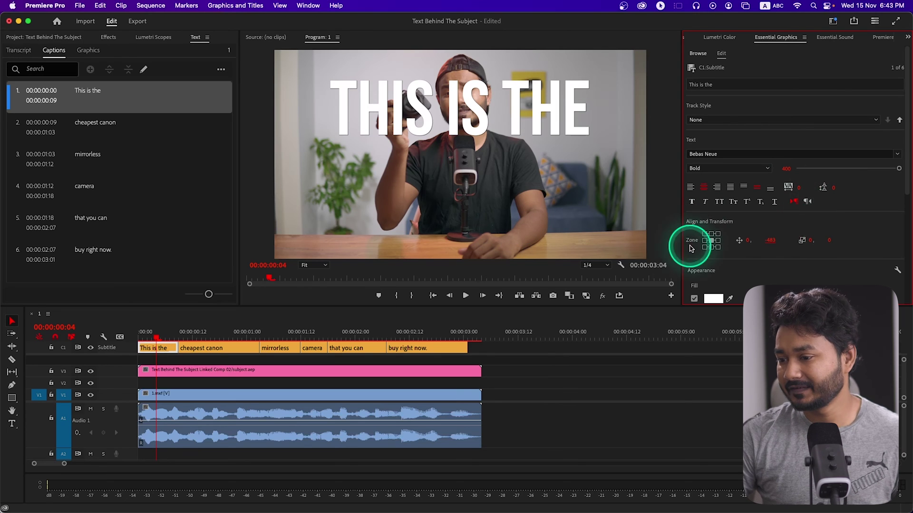
Save the caption's look as track style 'Text Style' and select captions 2–6
left_click(814, 125)
left_click(759, 136)
left_click(496, 278)
left_click_drag(500, 347, 237, 347)
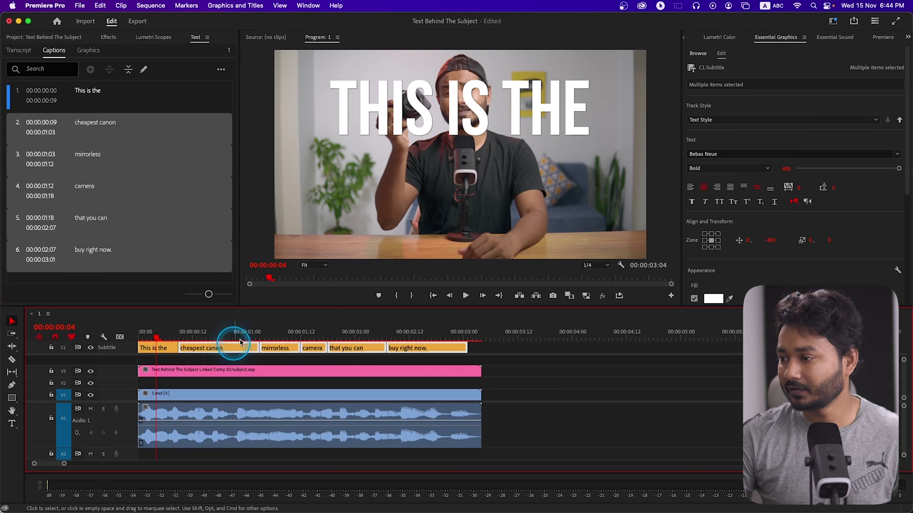
Apply Text Style to all captions and preview the styled captions
left_click(855, 120)
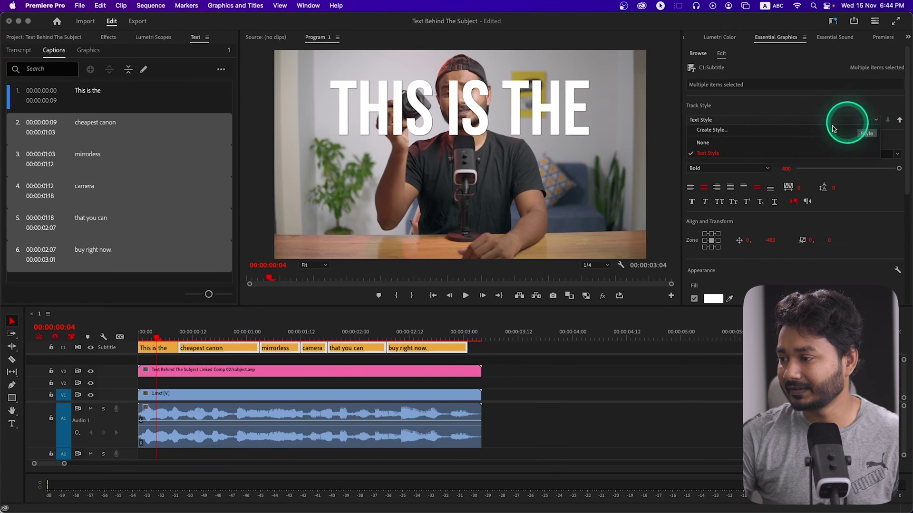
left_click(744, 154)
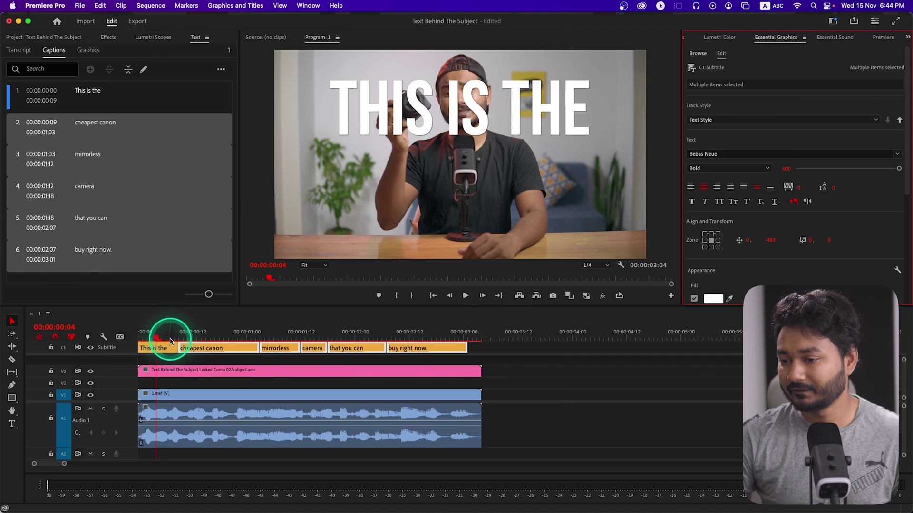
key("space")
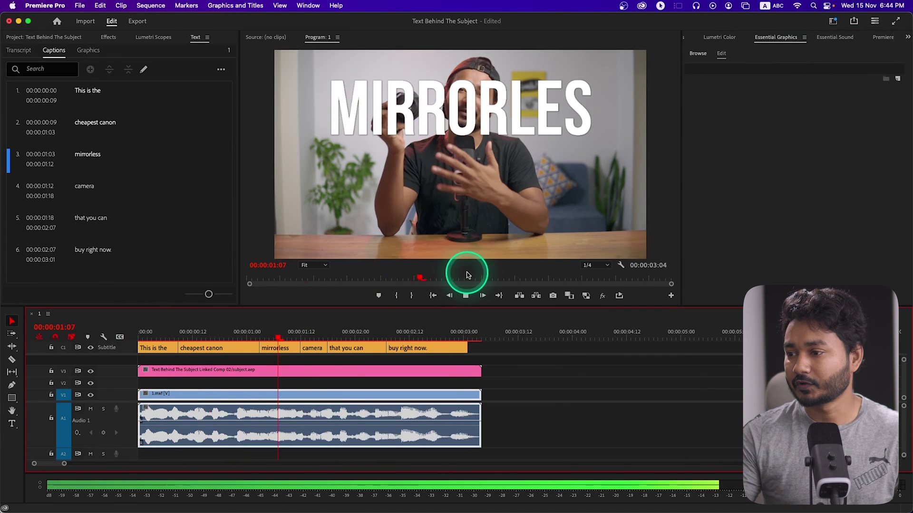
left_click(466, 296)
Upgrade all six captions to graphic clips and move them beneath the subject clip
left_click_drag(475, 355, 75, 328)
left_click(218, 6)
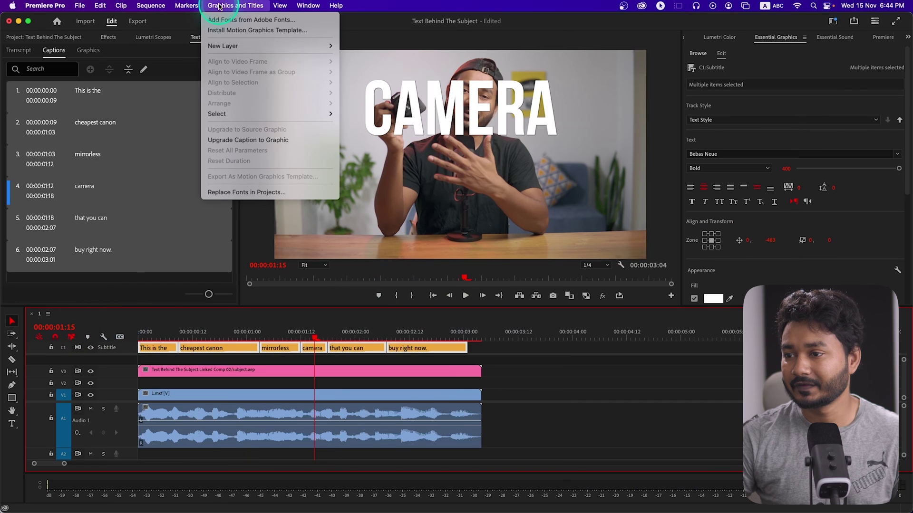
left_click(244, 139)
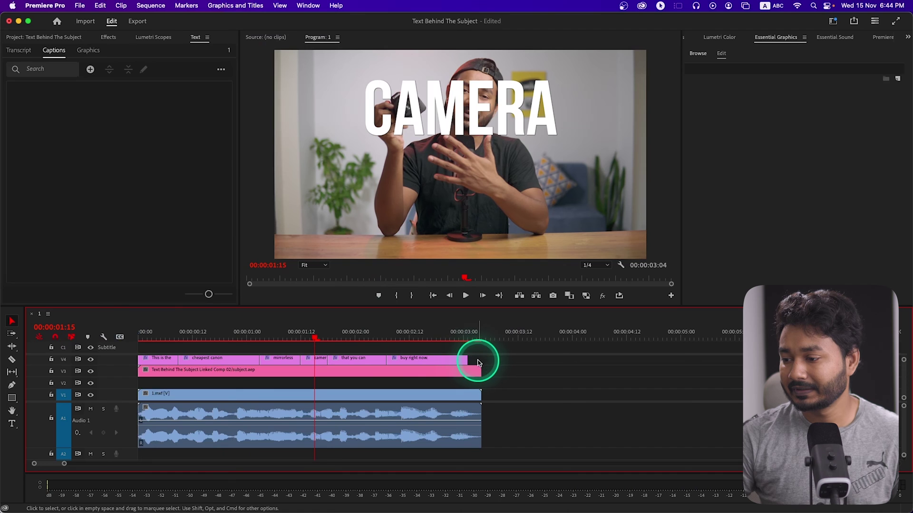
left_click_drag(484, 363, 162, 391)
Preview from the start with words behind the subject, stopping on the CHEAPEST caption
left_click(154, 332)
key("space")
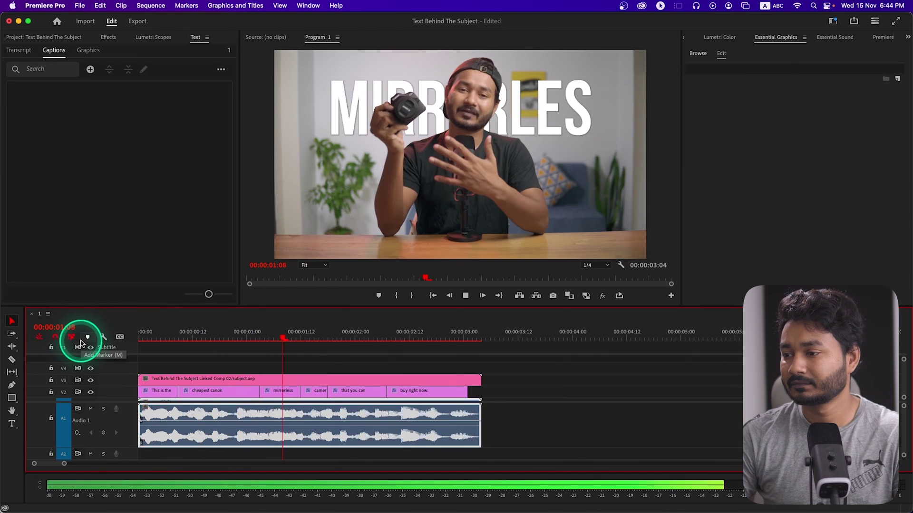
left_click(211, 337)
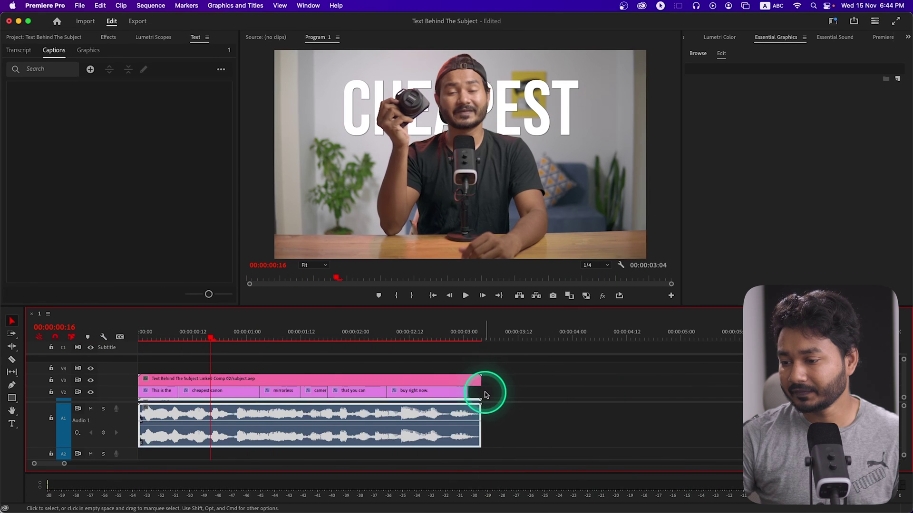
Delete the caption graphic clips from the timeline
left_click(485, 394)
left_click(86, 391)
key("Delete")
left_click(243, 381)
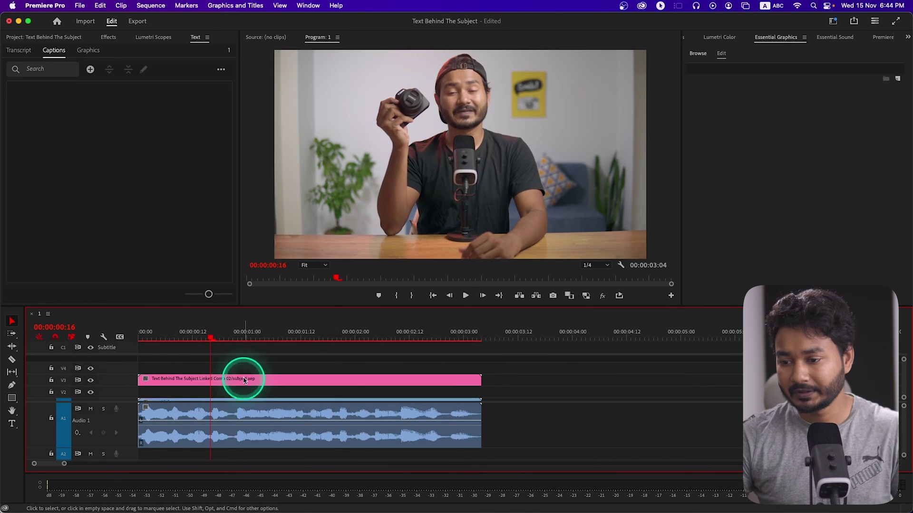
Create a 'THIS' text title in Bebas Neue Bold at size 400
left_click(12, 420)
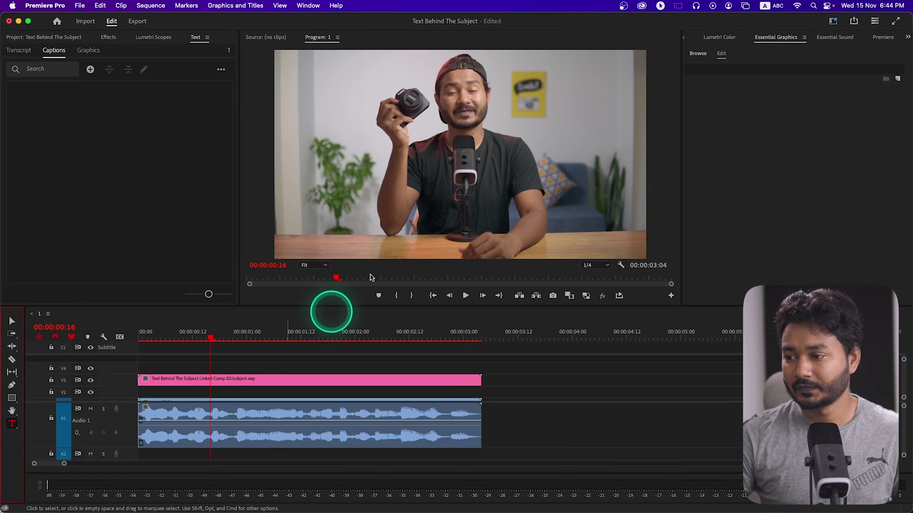
left_click(412, 124)
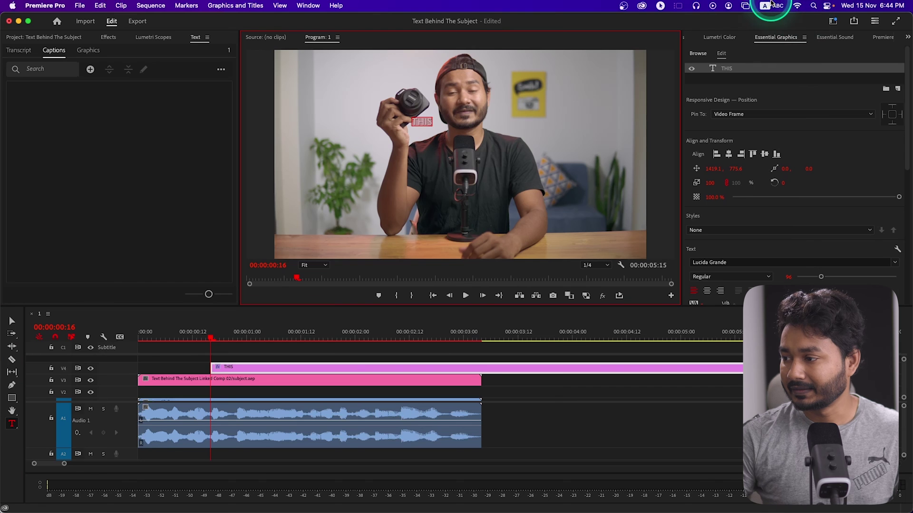
left_click_drag(824, 278, 911, 311)
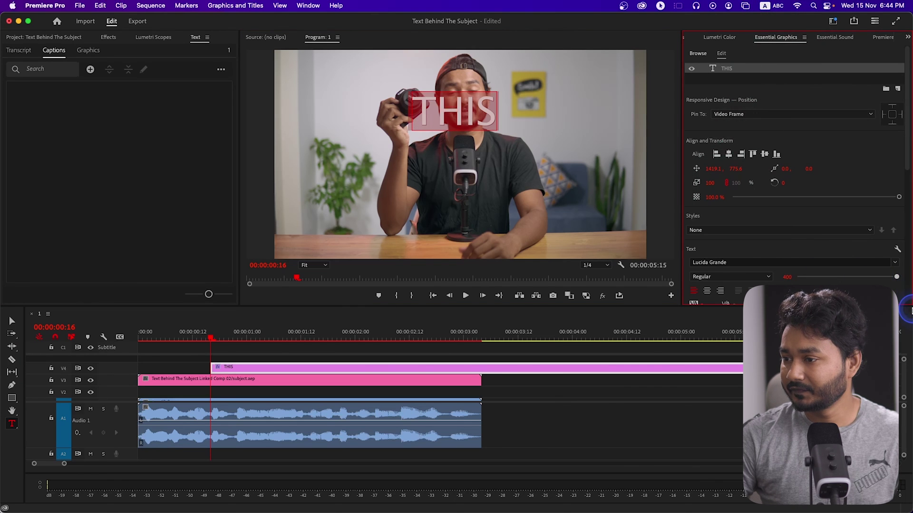
left_click(714, 262)
type("beb")
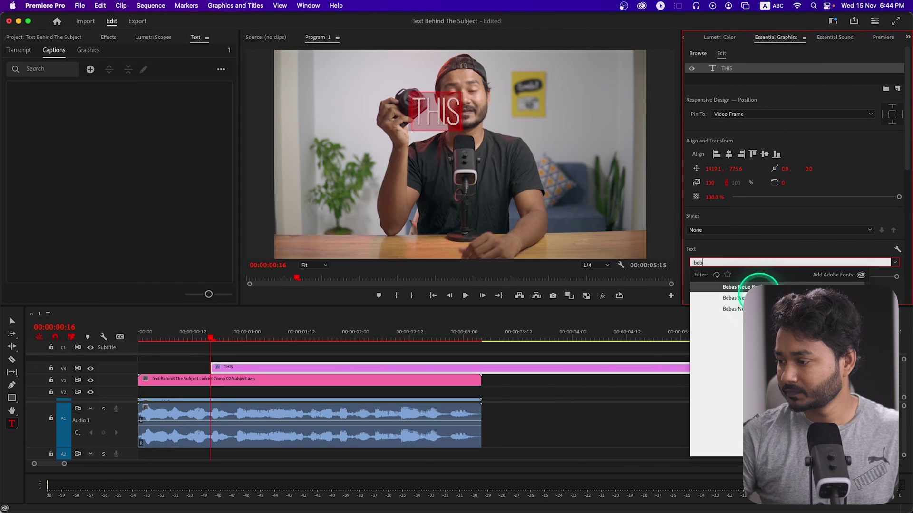
key("Return")
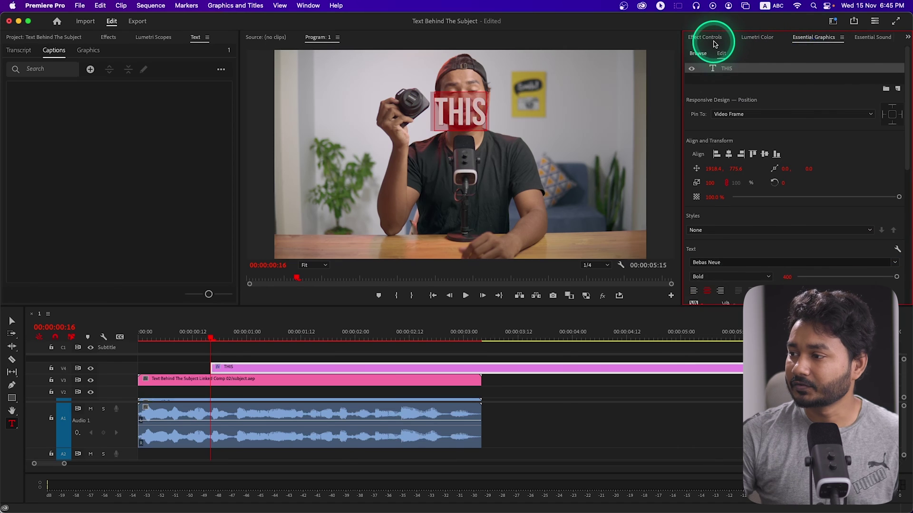
Scale the THIS title to 570 and move it to V2 beneath the subject, starting at 0
left_click(713, 38)
left_click_drag(782, 96, 803, 86)
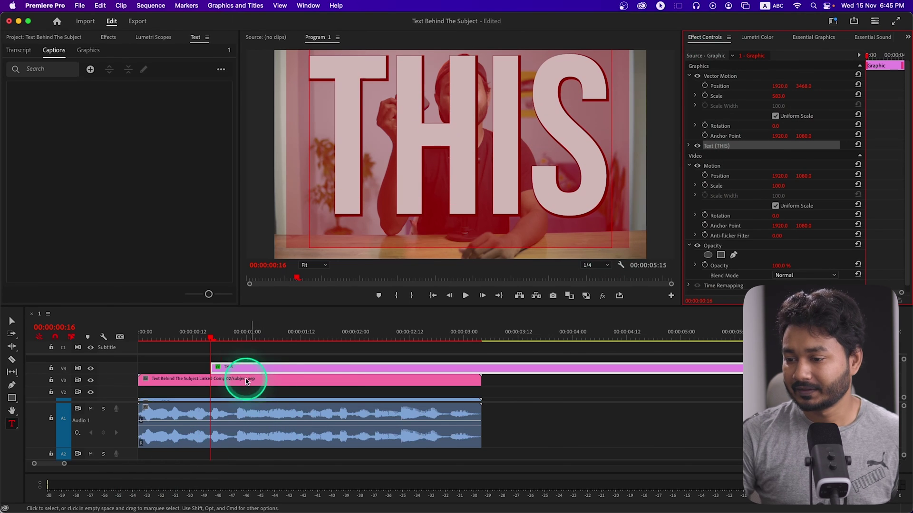
left_click_drag(237, 370, 166, 393)
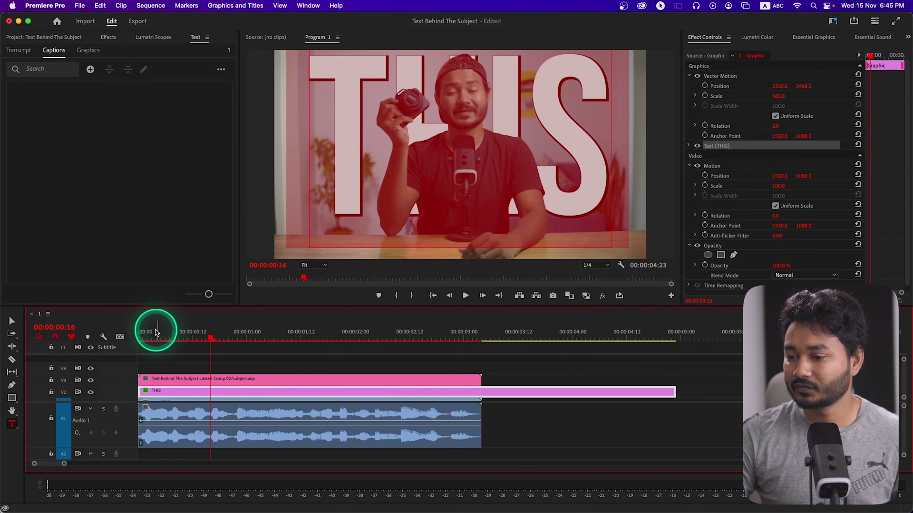
Trim the THIS title on V2 to end near 00:00:00:12 and play from the start
key("Home")
left_click(503, 417)
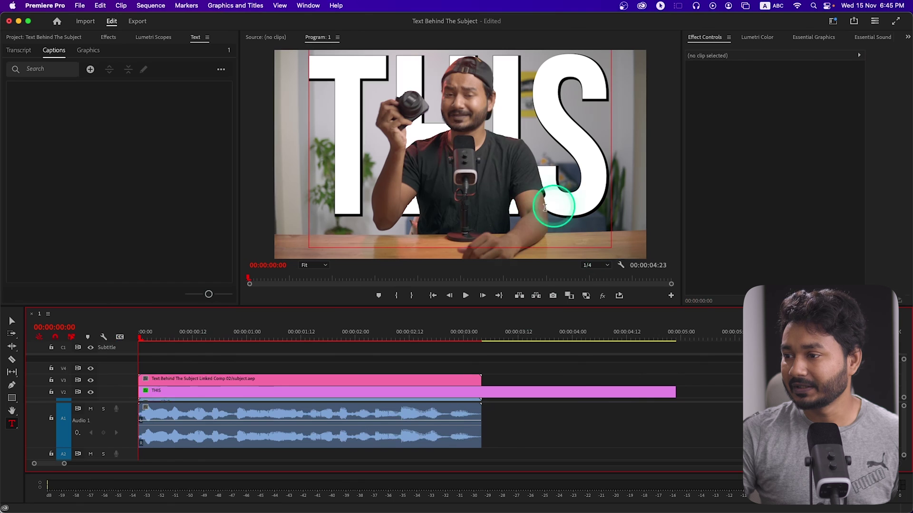
left_click(686, 405)
left_click_drag(672, 393, 196, 392)
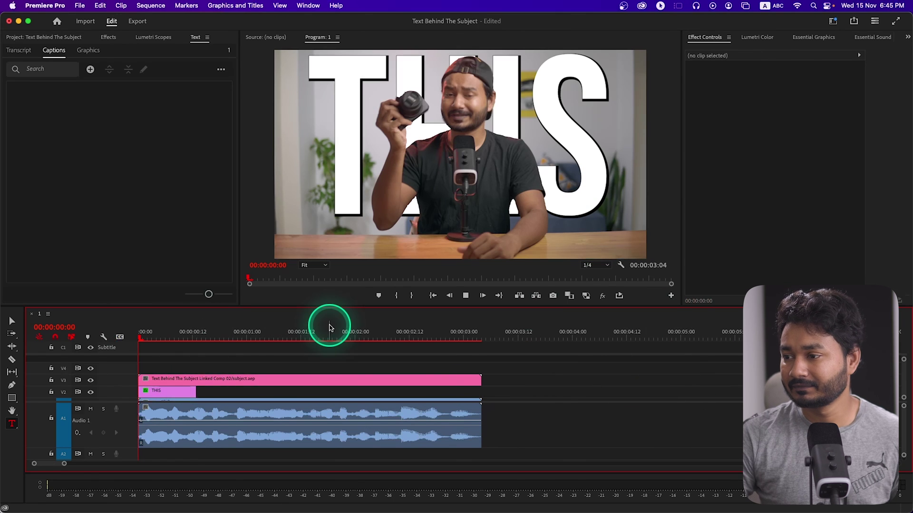
key("space")
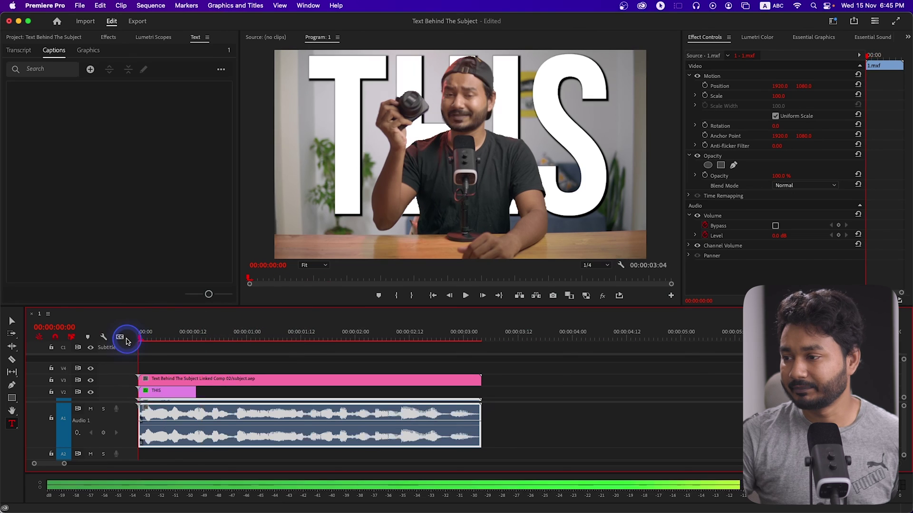
left_click(127, 341)
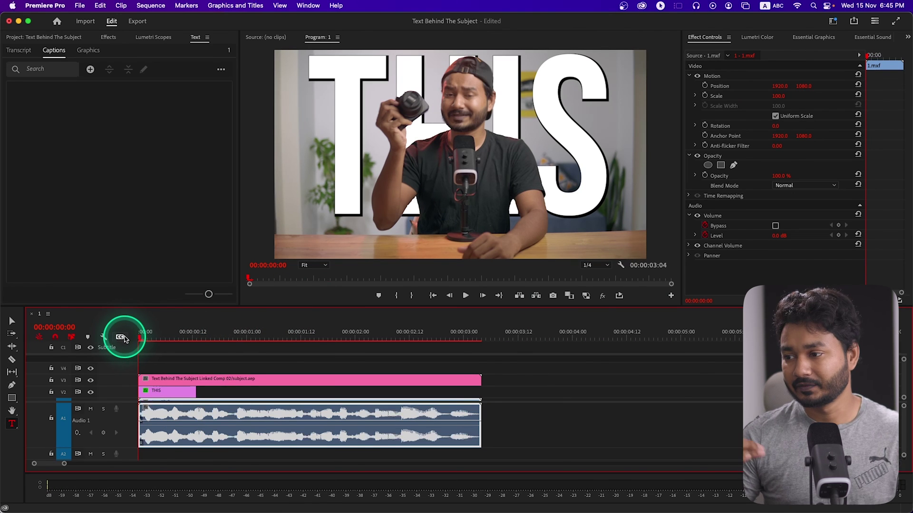